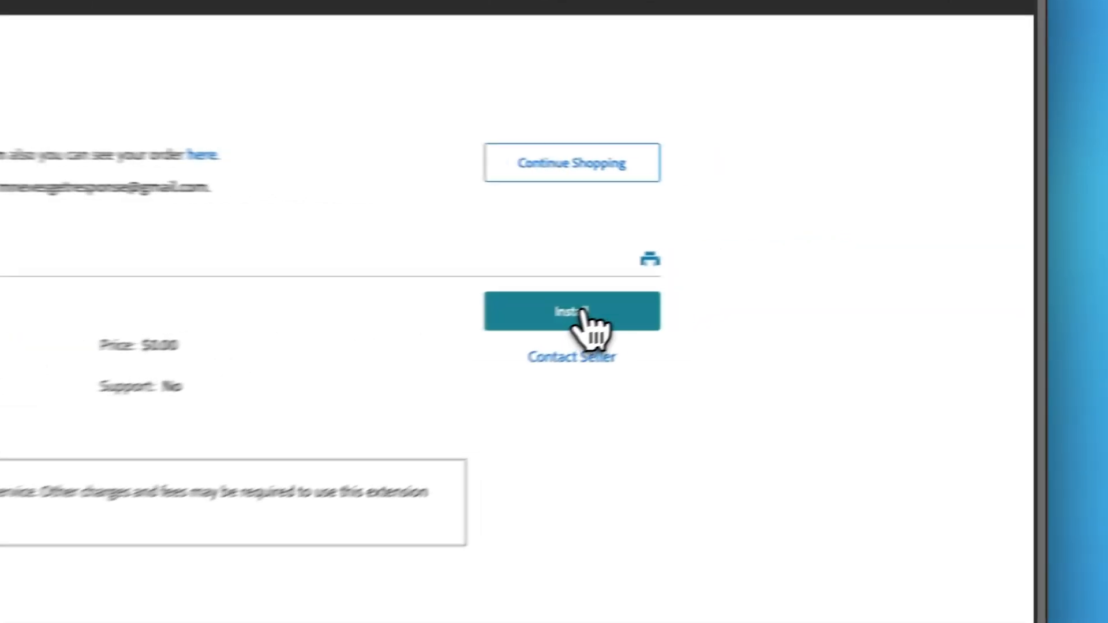
Start installing the purchased extension from the order page and open the Access Keys page of the Marketplace profile
left_click(828, 243)
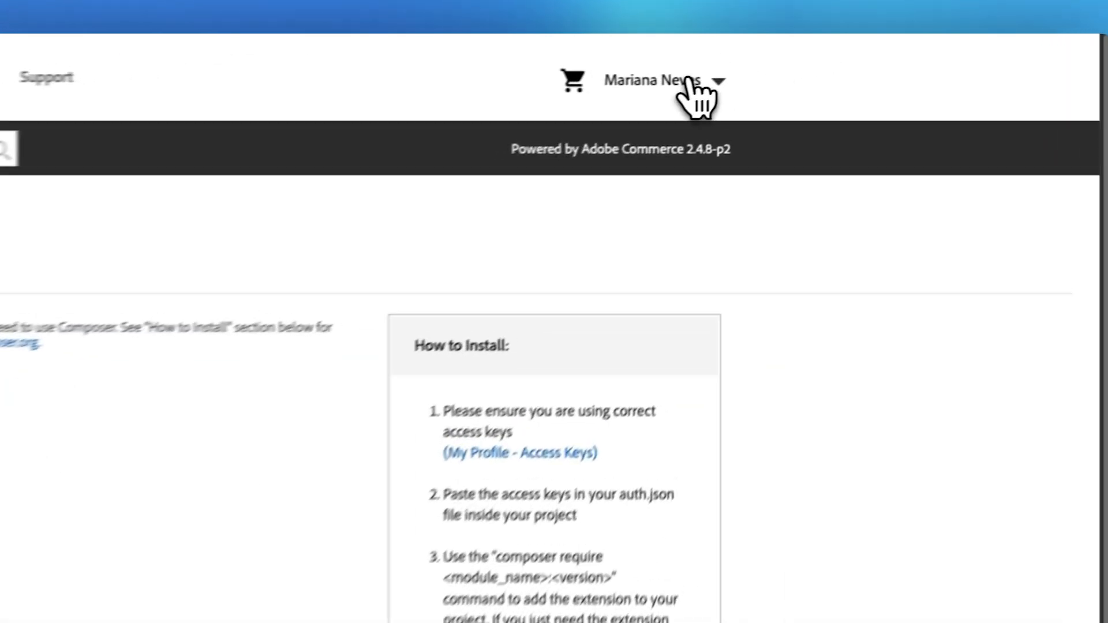
left_click(831, 58)
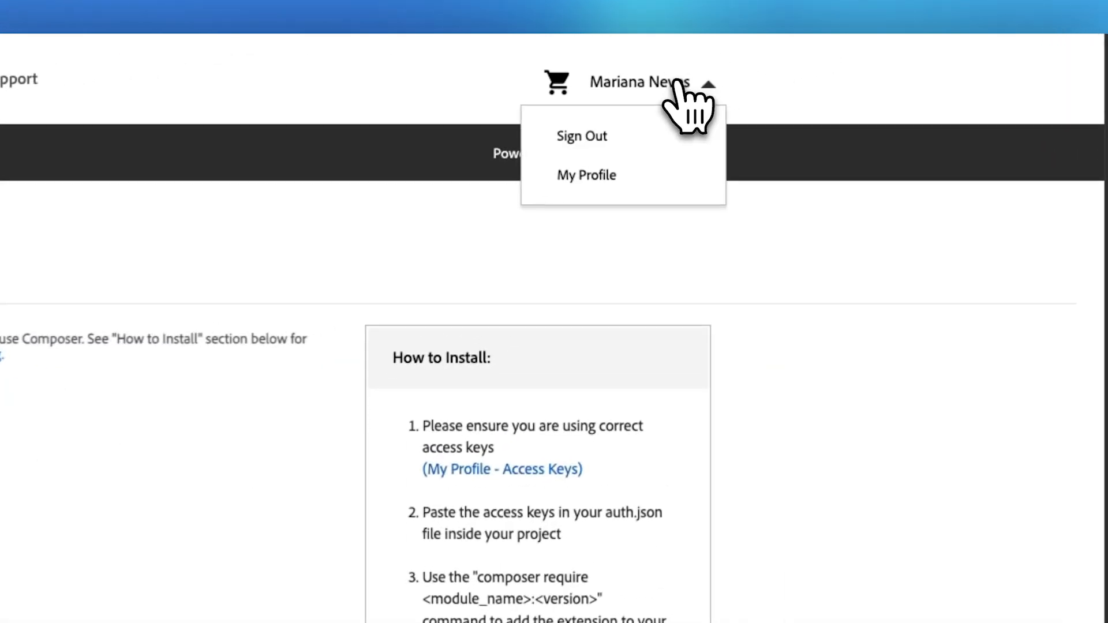
left_click(610, 176)
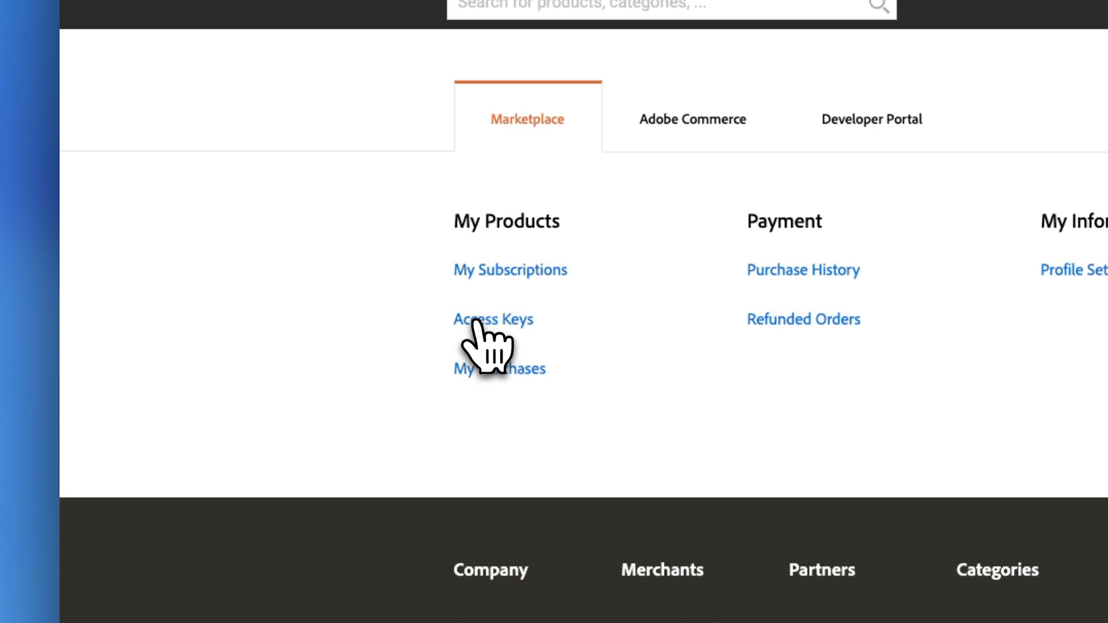
left_click(475, 322)
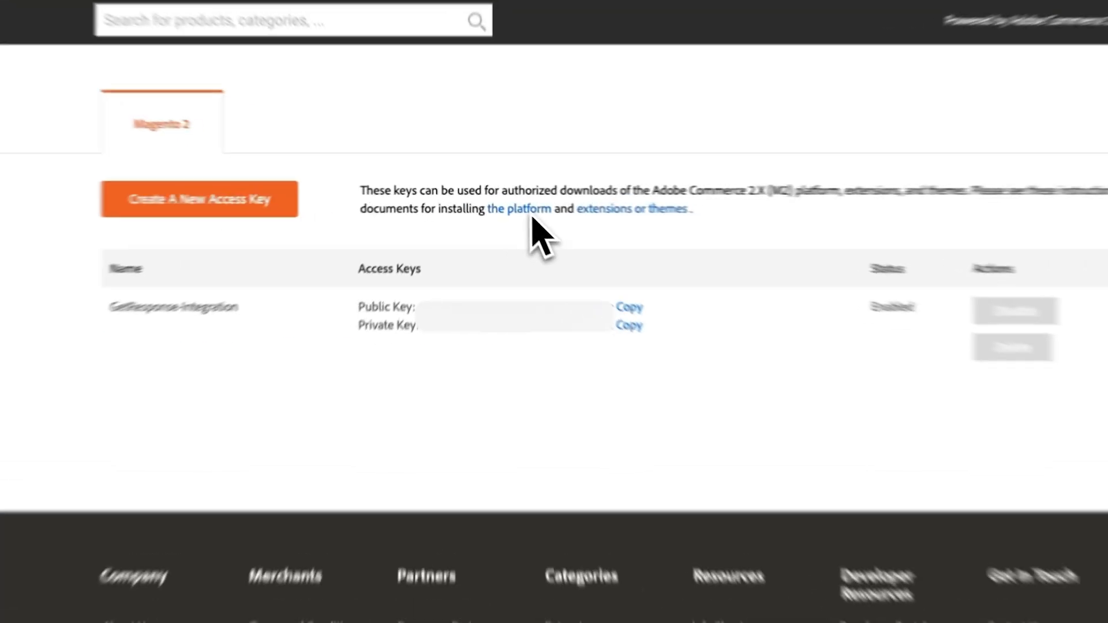
Review the linked Adobe Commerce documentation on installing the platform and on extensions from Adobe
left_click(530, 217)
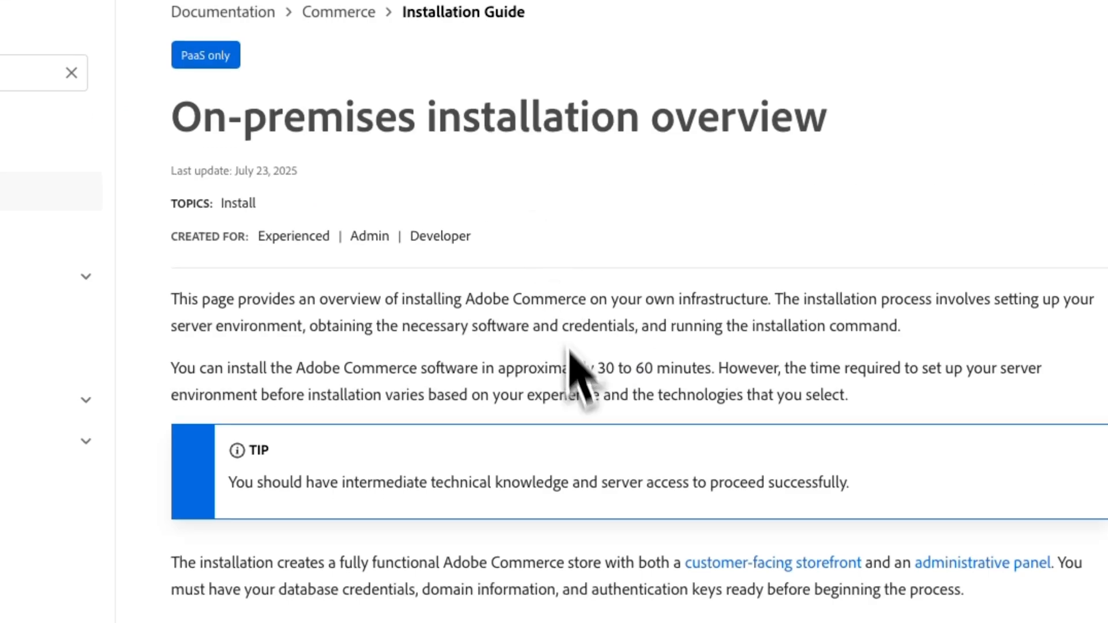
scroll(554, 347, "down", 10)
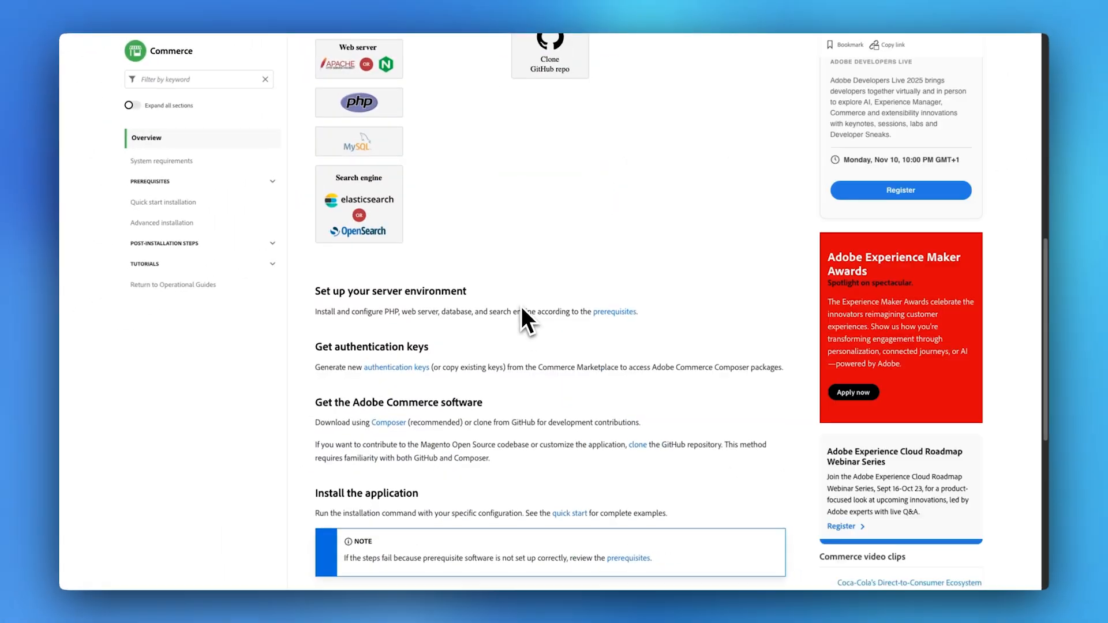
scroll(521, 306, "down", 10)
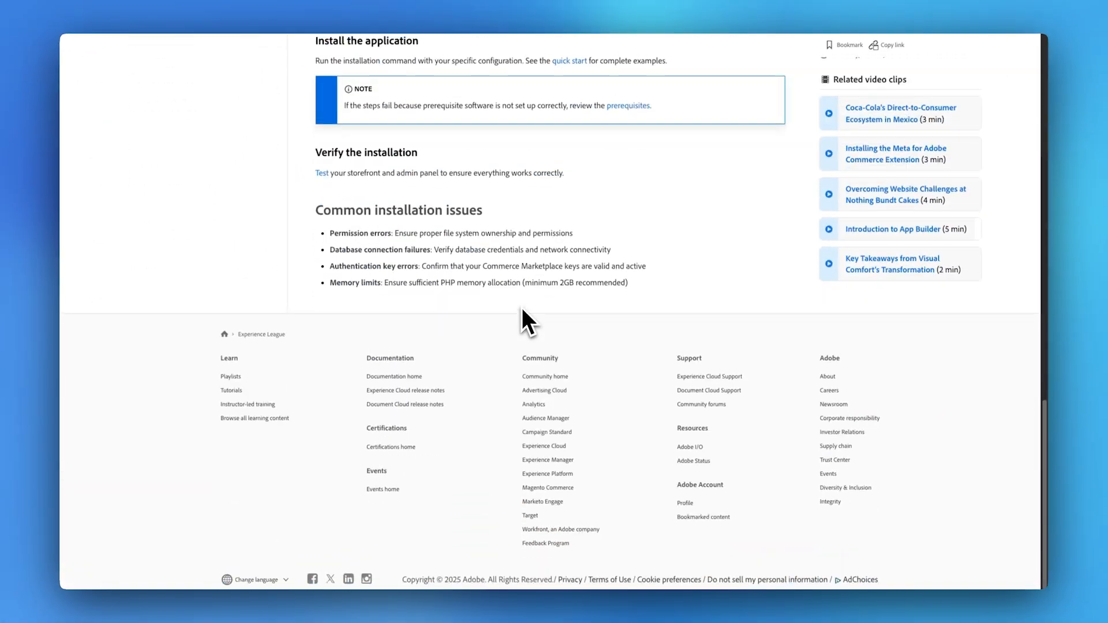
left_click(508, 240)
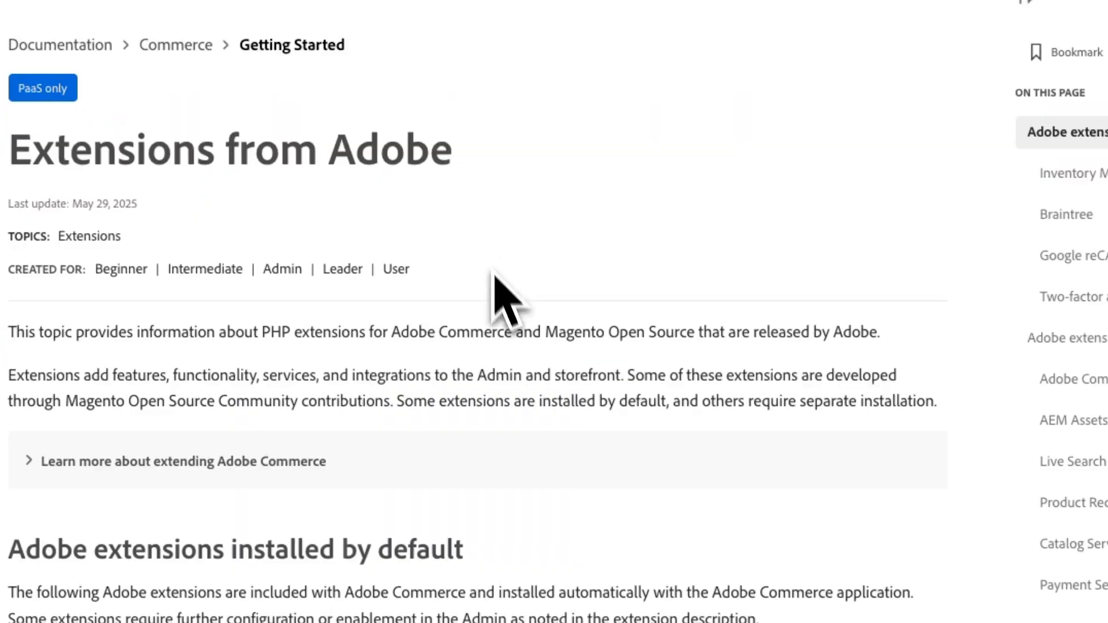
scroll(501, 346, "down", 15)
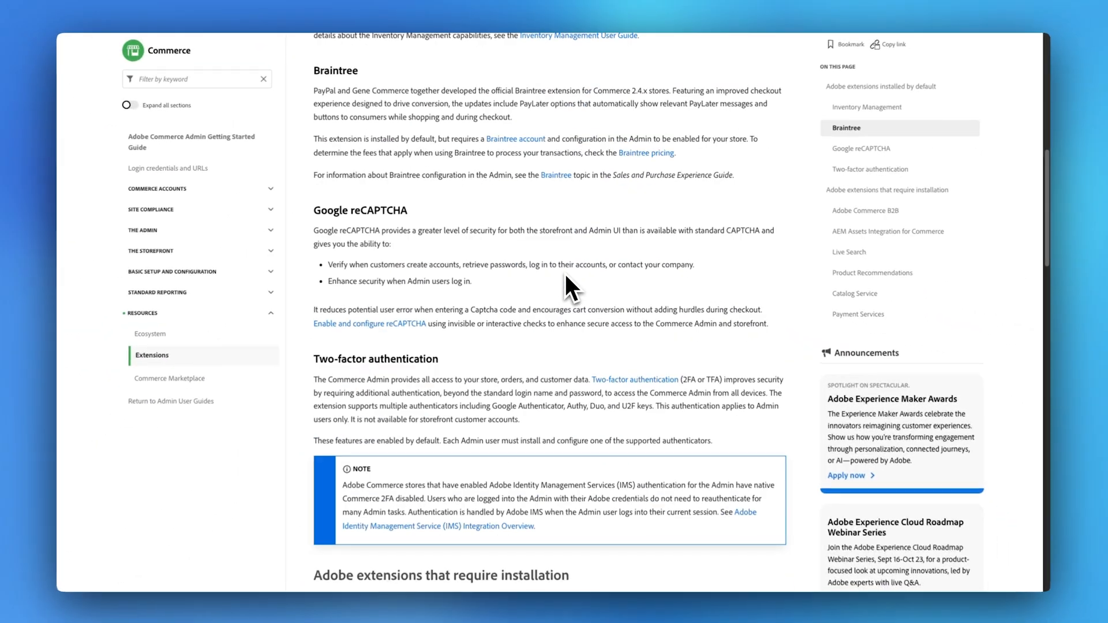
scroll(566, 276, "down", 10)
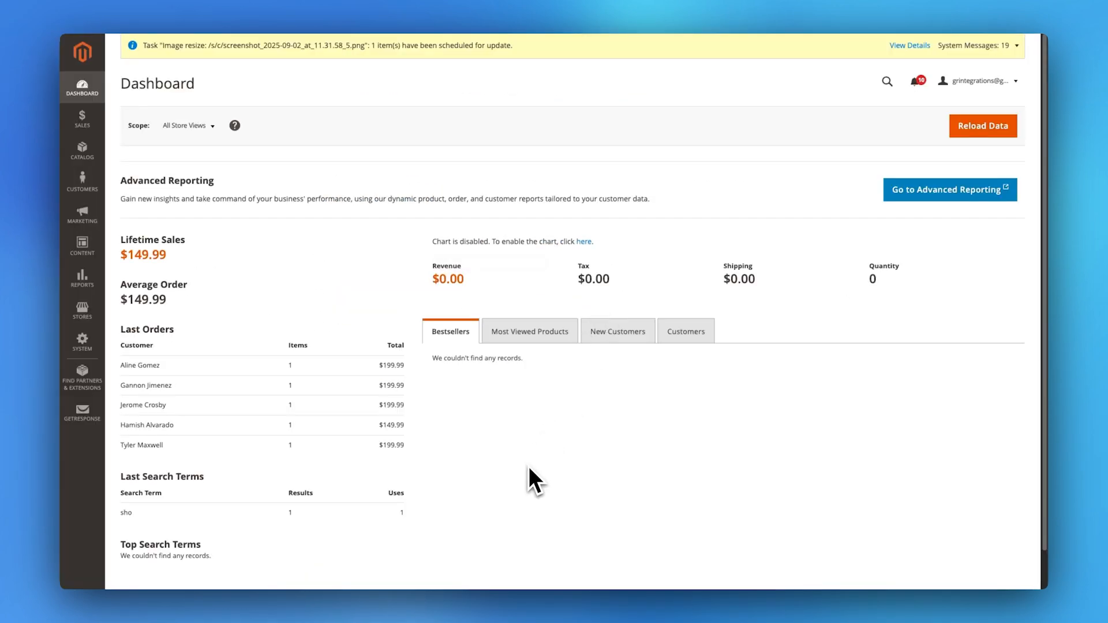
In the Magento admin, add a new system integration named "GetResponse Integration" and save it
left_click(90, 346)
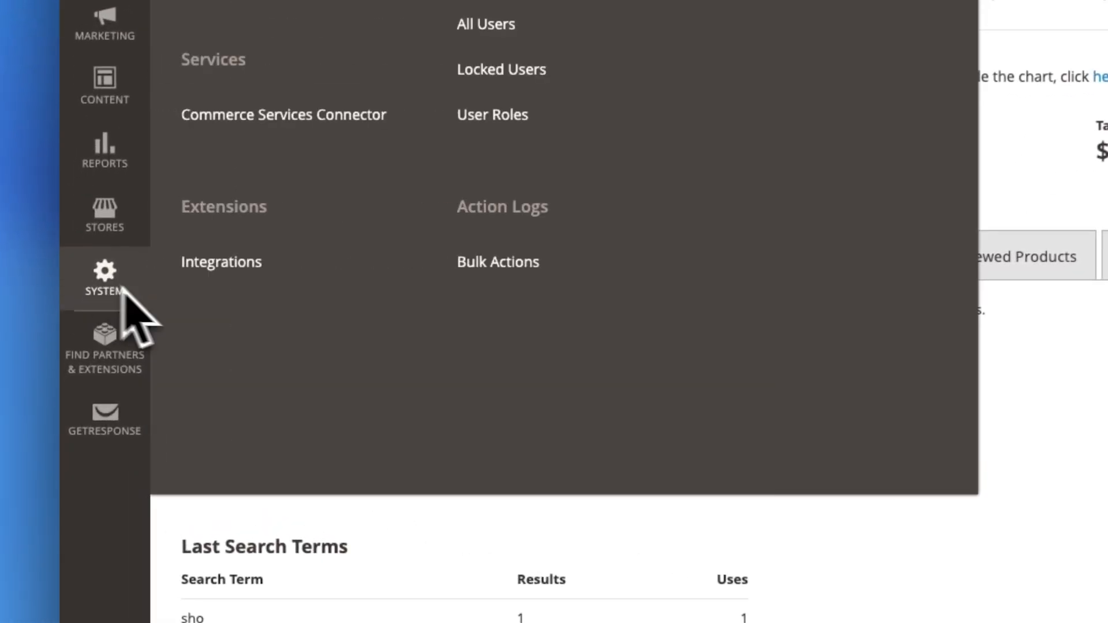
left_click(257, 268)
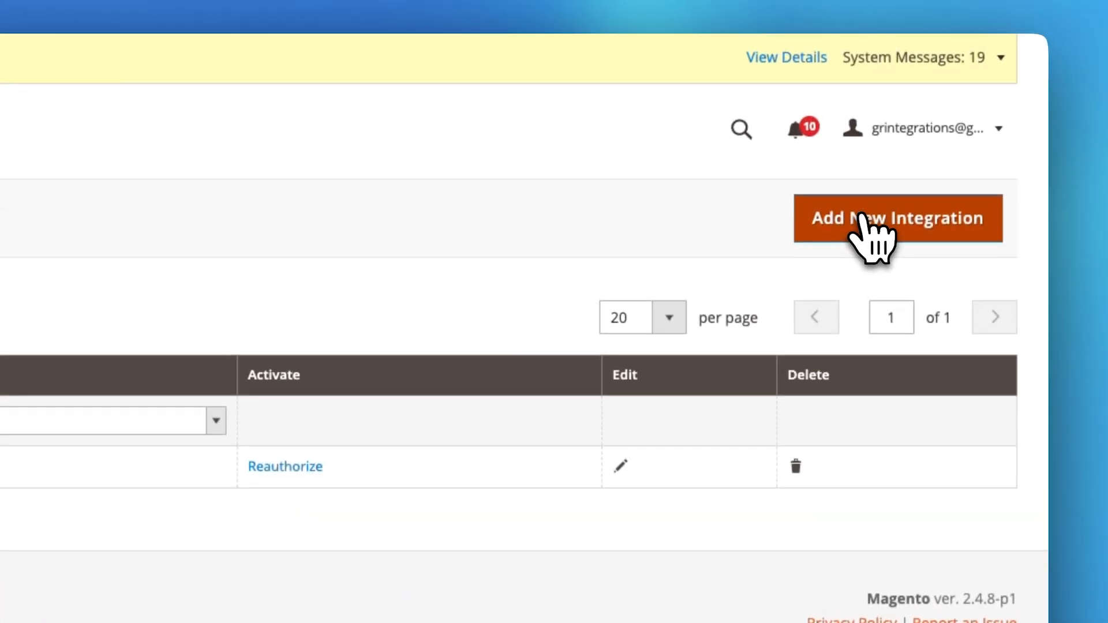
left_click(864, 219)
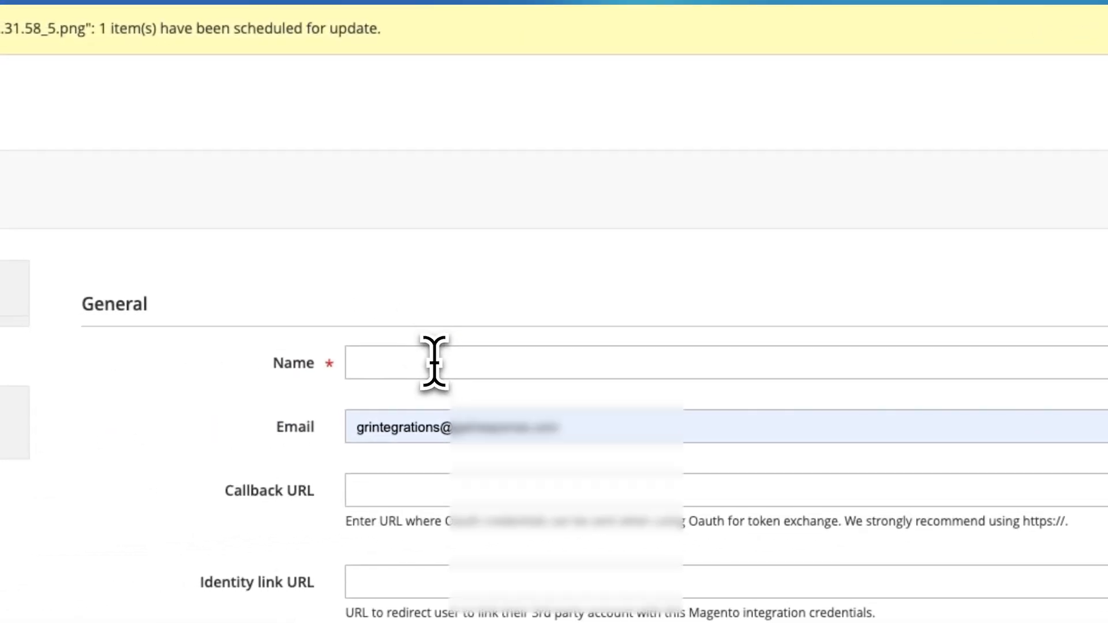
left_click(433, 363)
type("G")
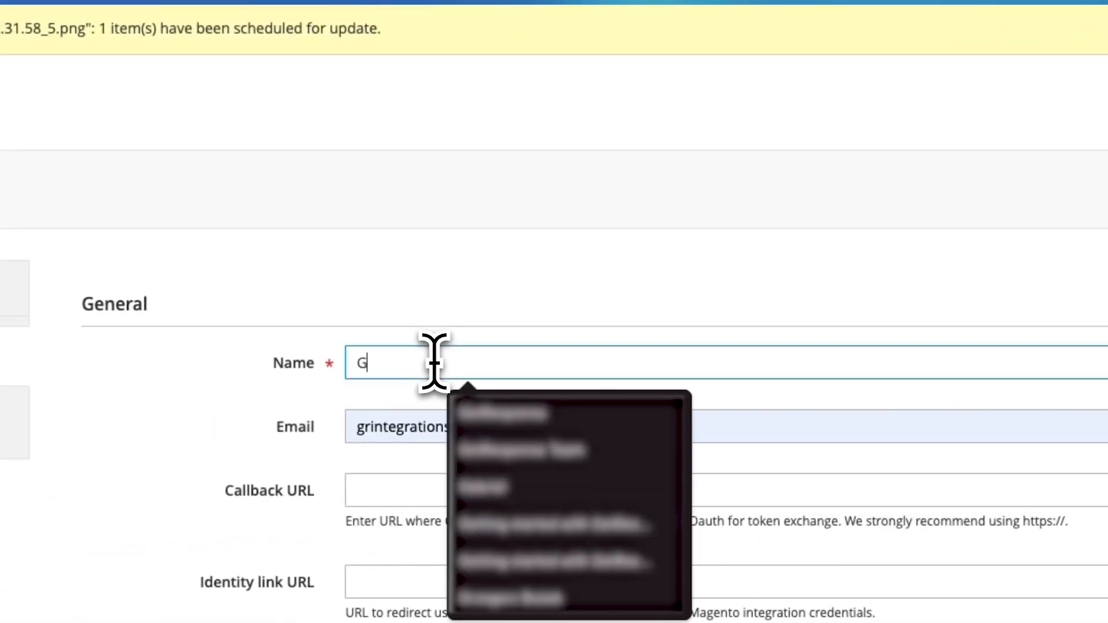
type("etResponse Integrati")
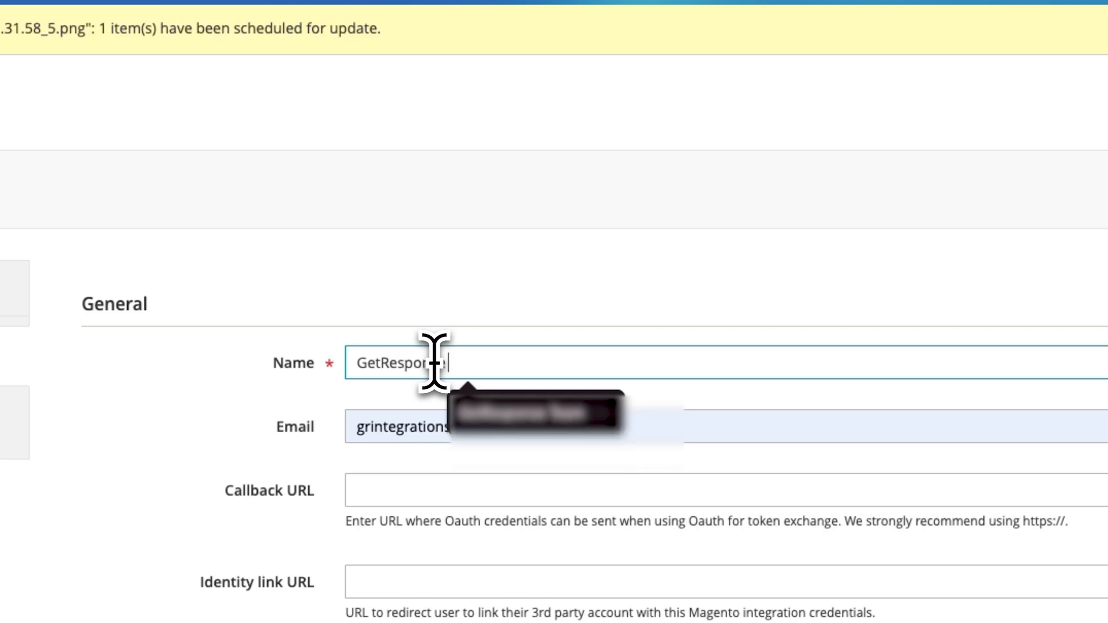
type("on")
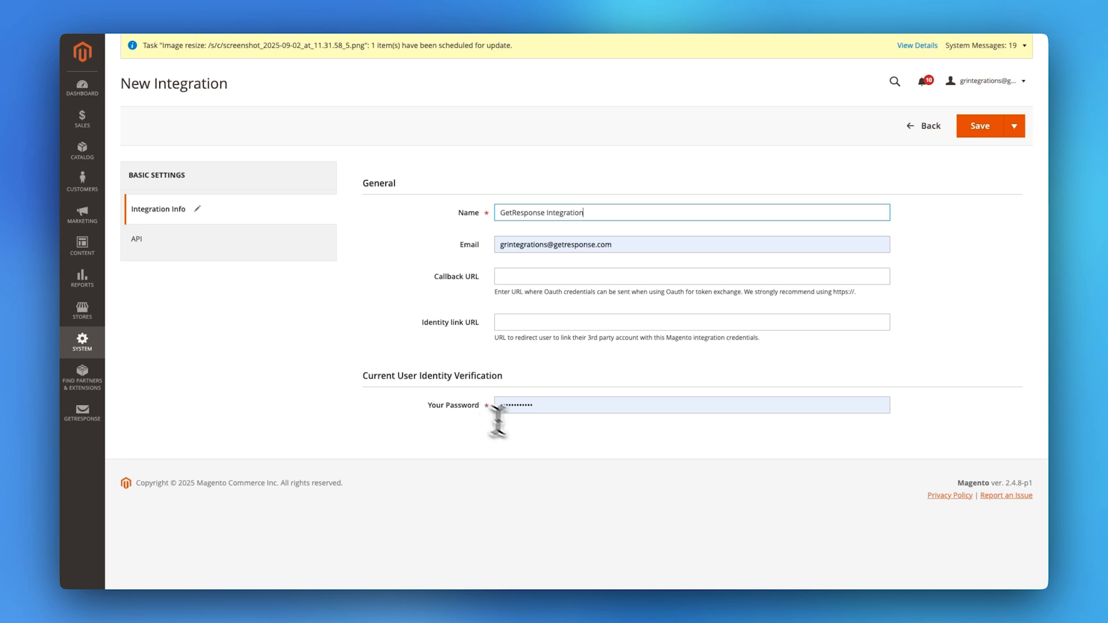
left_click(979, 128)
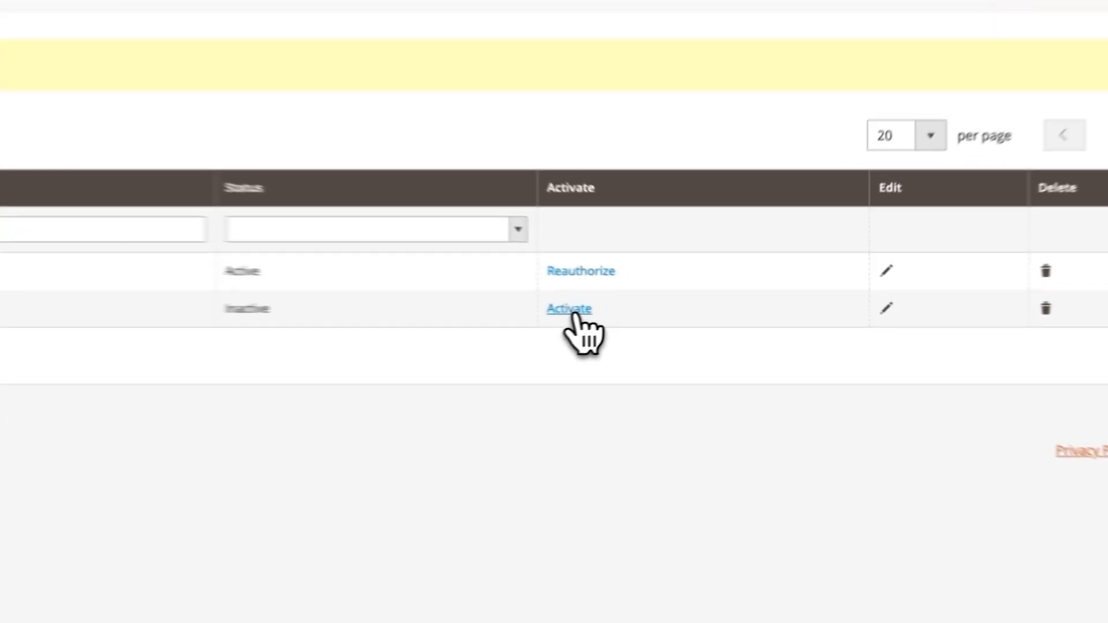
Activate the inactive GetResponse Integration, allow its access request and select the generated access token
left_click(661, 311)
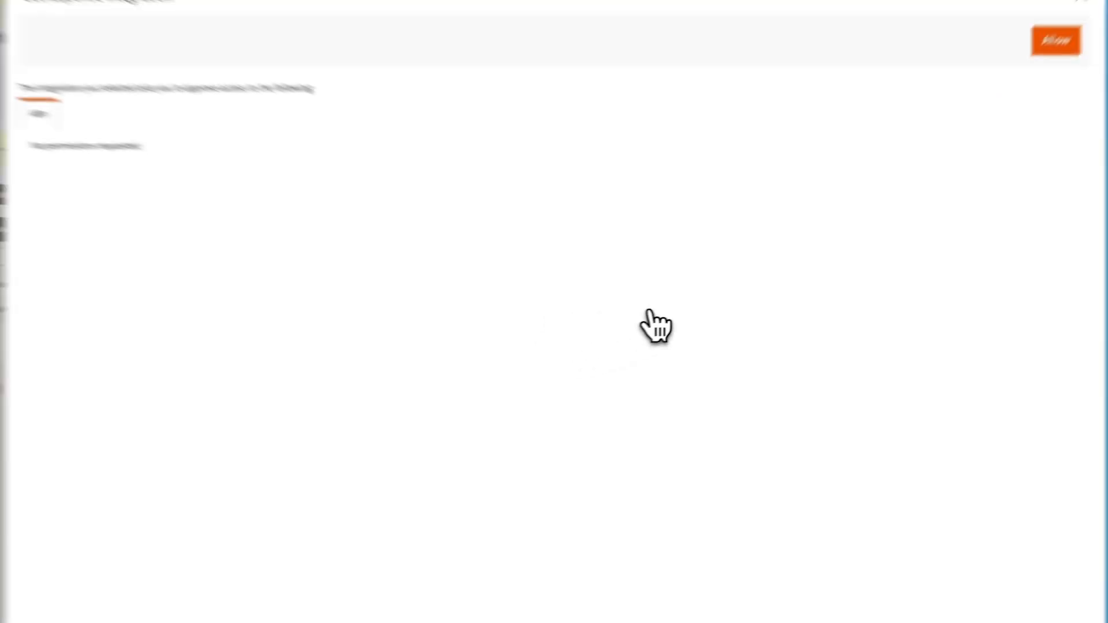
left_click(989, 115)
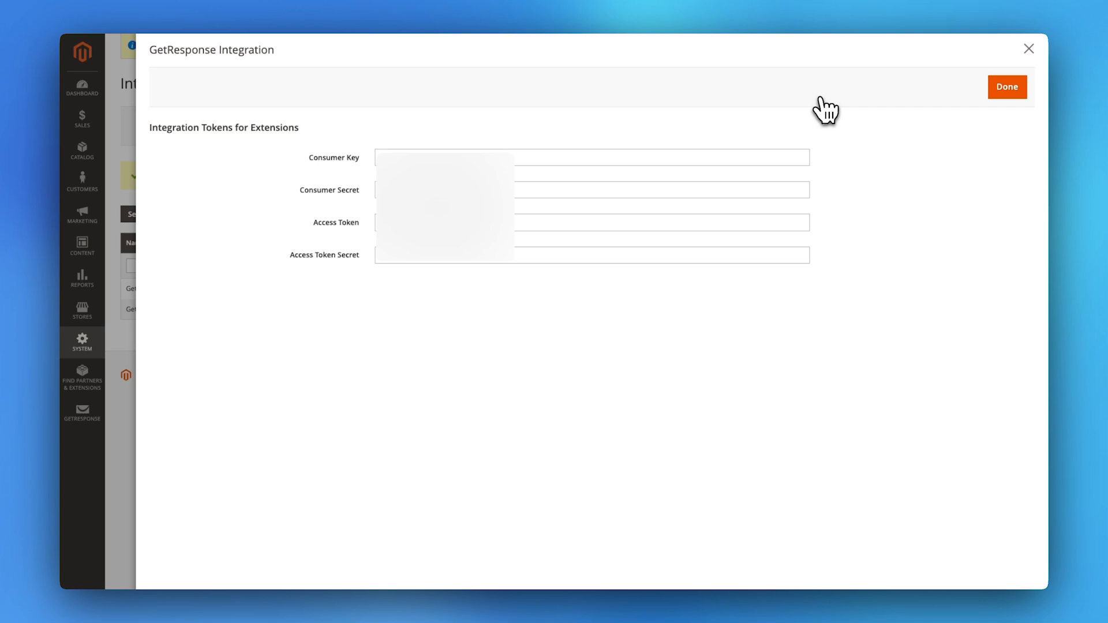
left_click(482, 223)
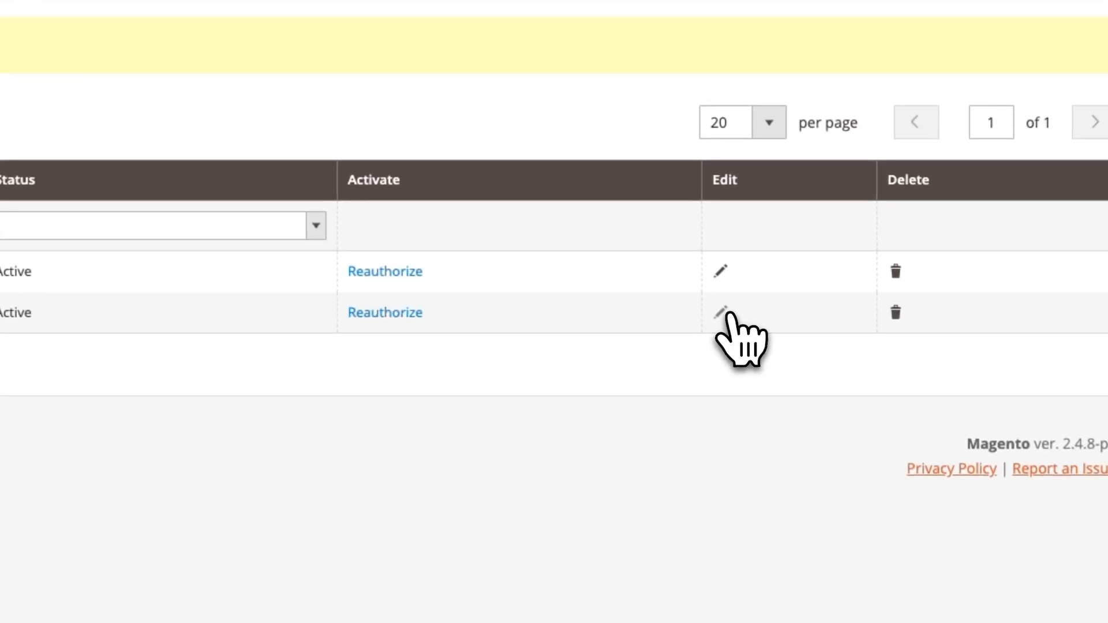
Edit the GetResponse Integration to set its API resource access to All and save the change
left_click(834, 309)
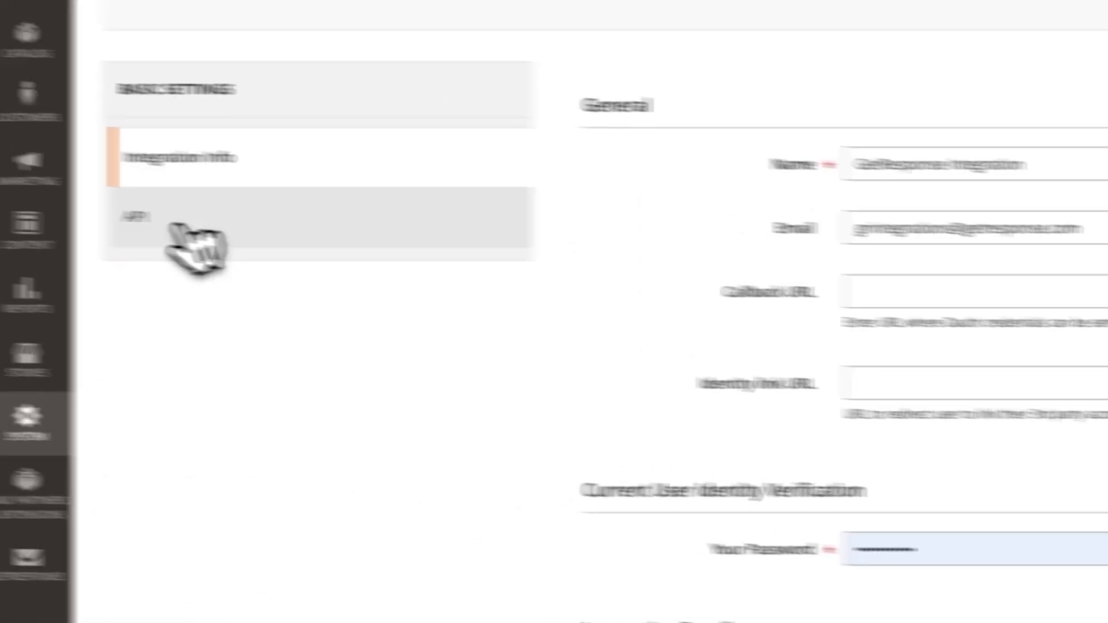
left_click(185, 248)
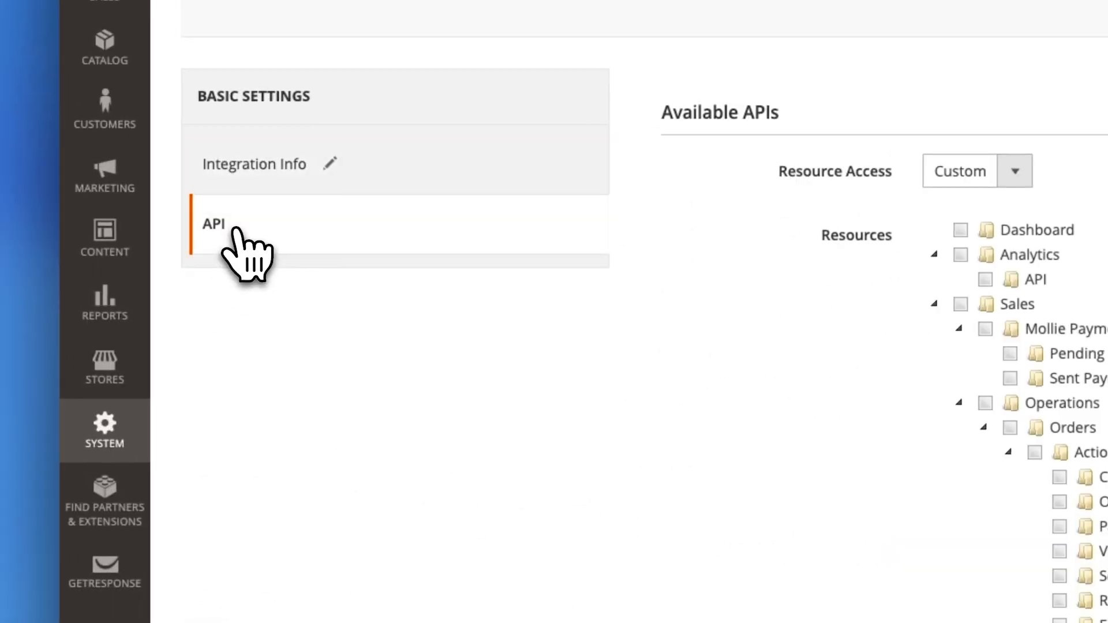
left_click(657, 261)
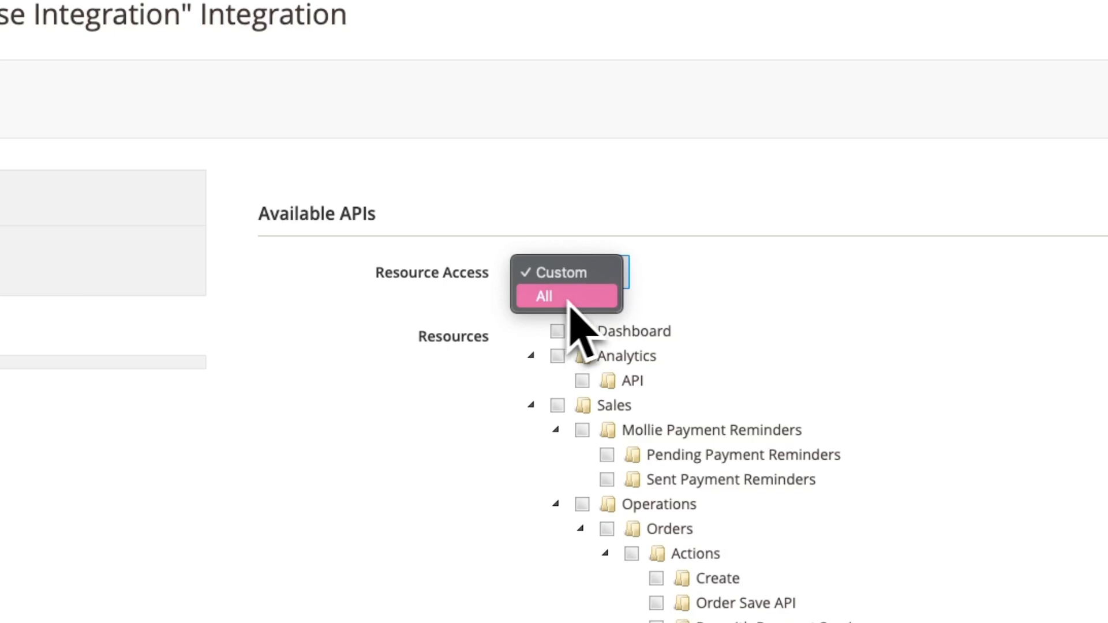
left_click(580, 301)
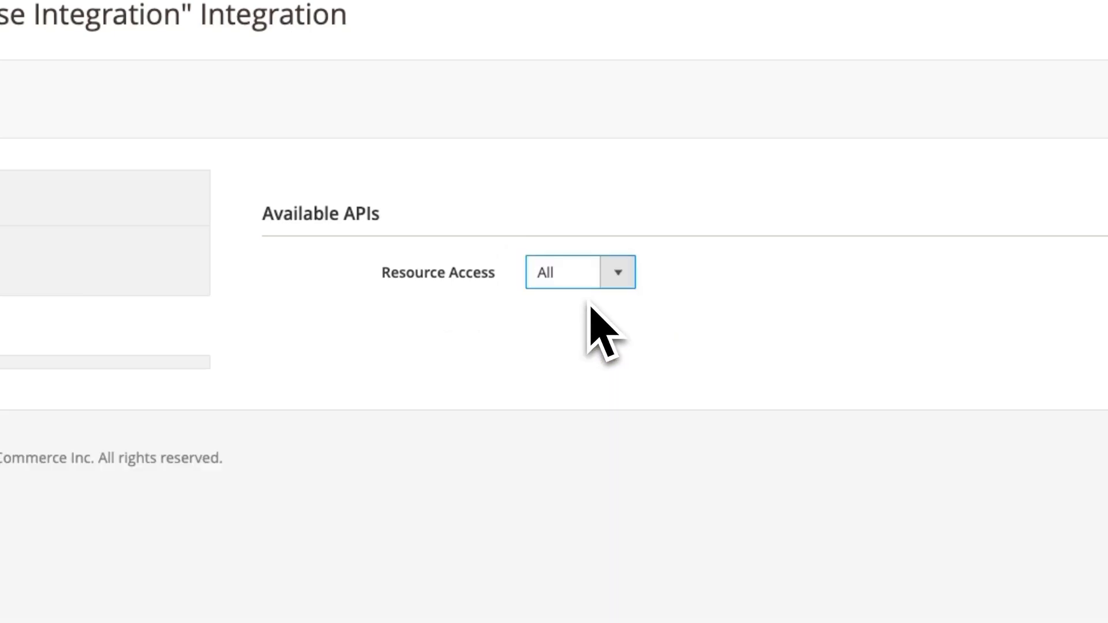
left_click(988, 222)
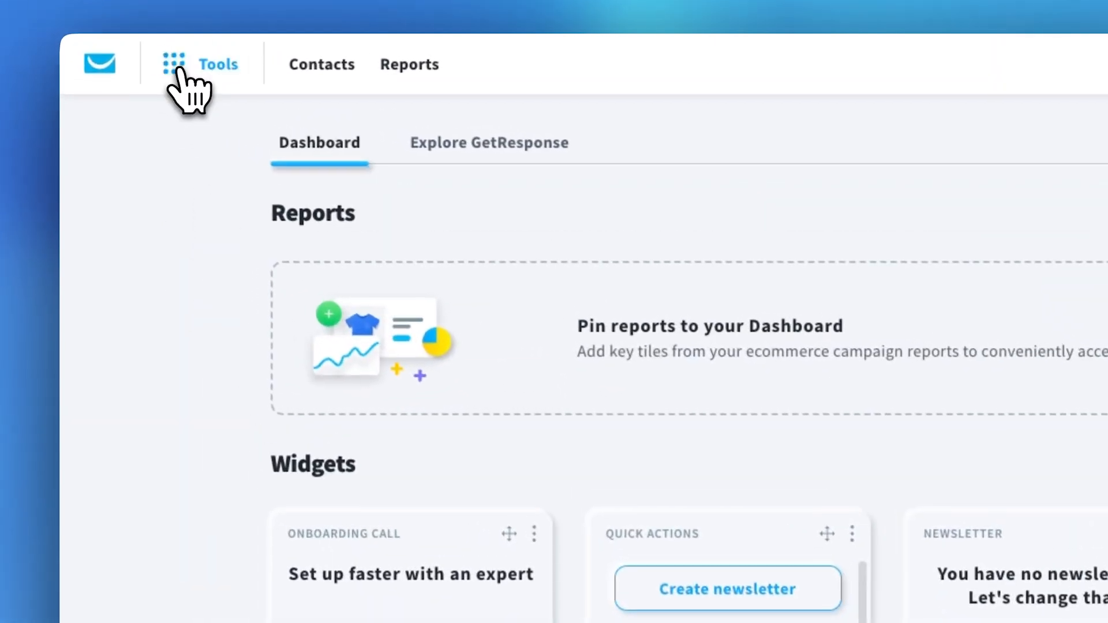
Switch to GetResponse, find Magento 2 among the featured integrations and start connecting it
left_click(178, 71)
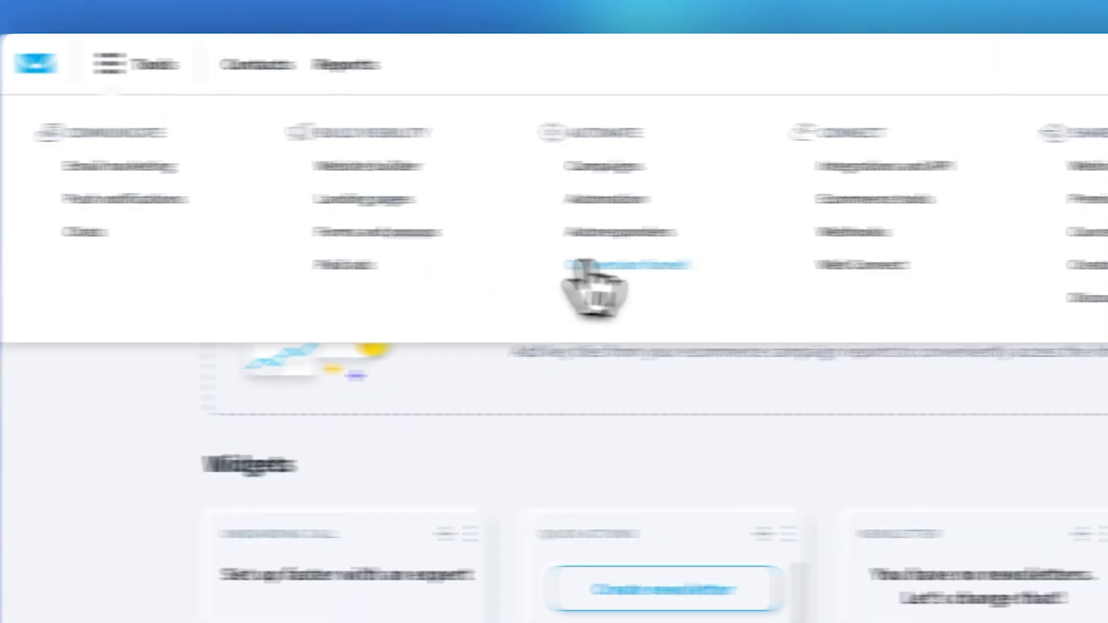
left_click(699, 167)
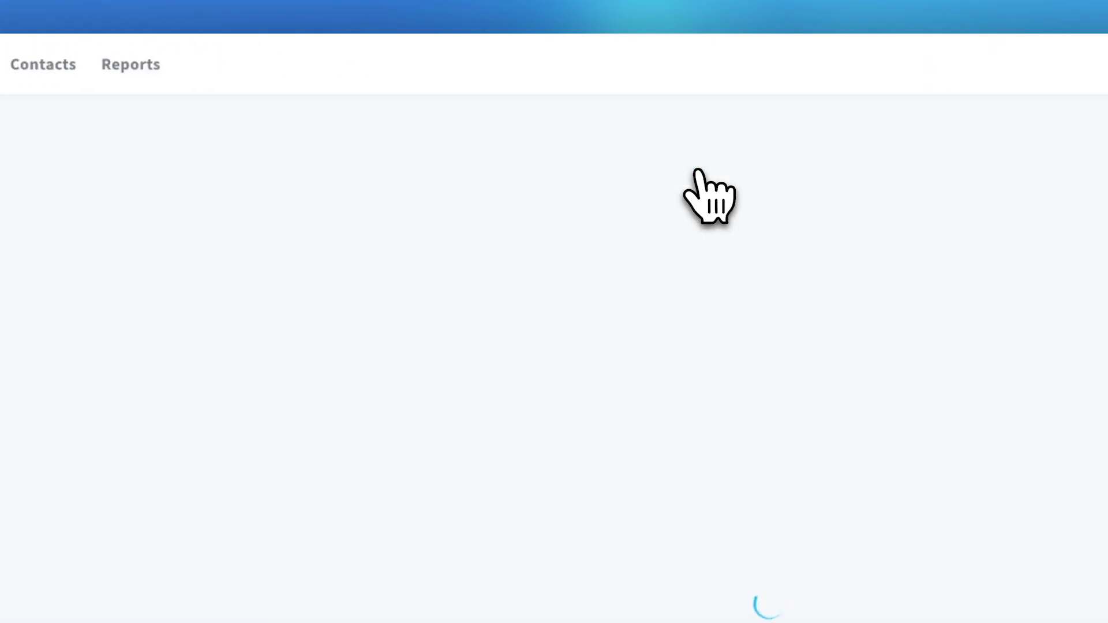
scroll(497, 586, "down", 4)
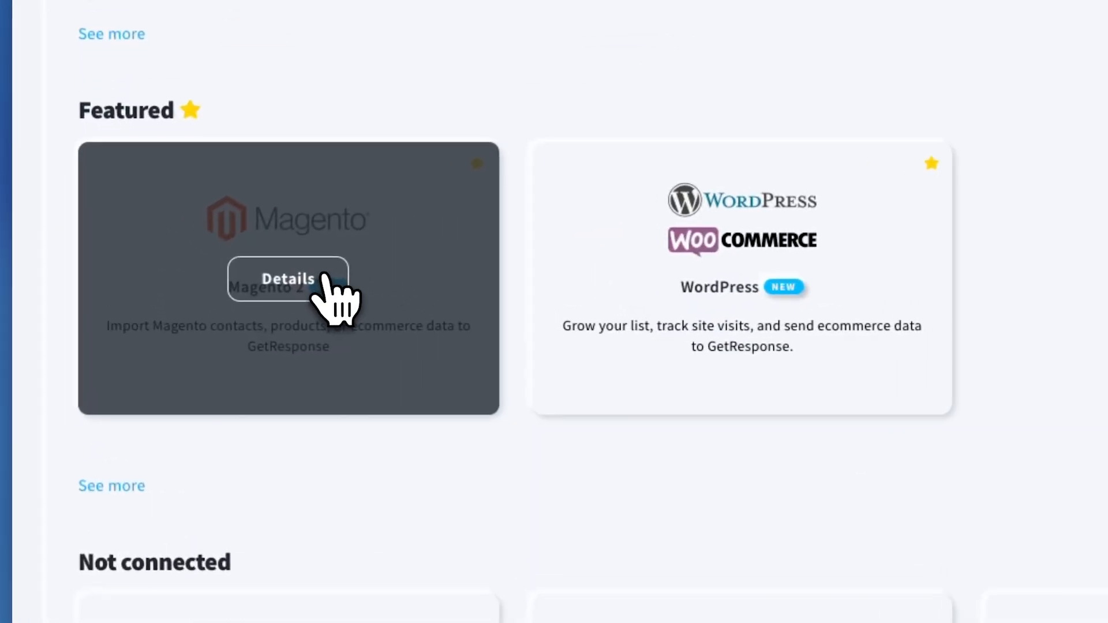
left_click(271, 289)
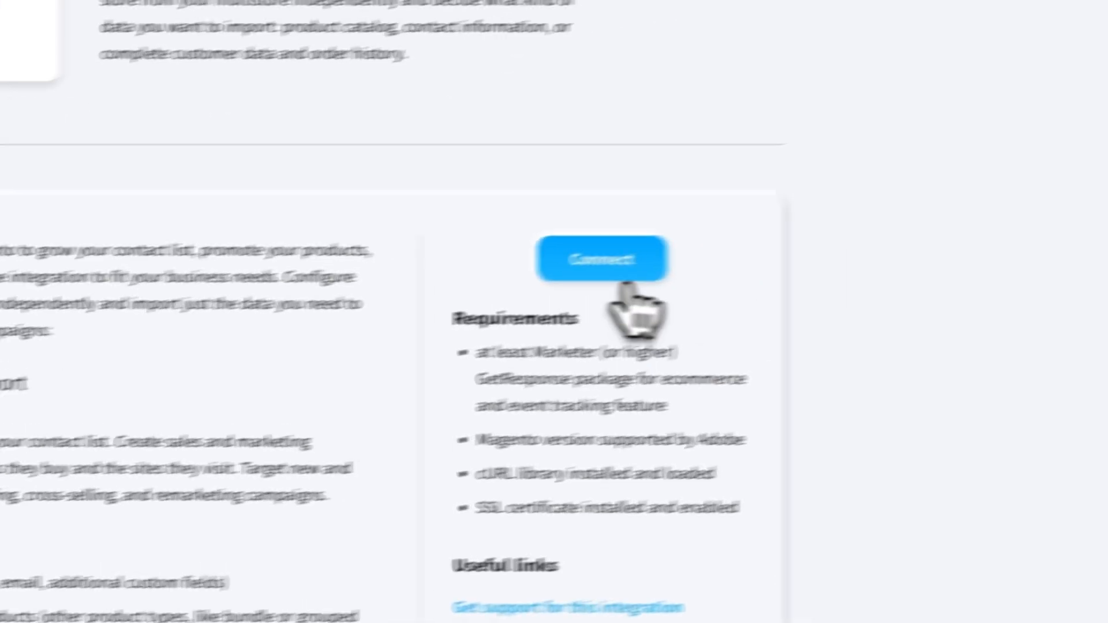
left_click(1041, 235)
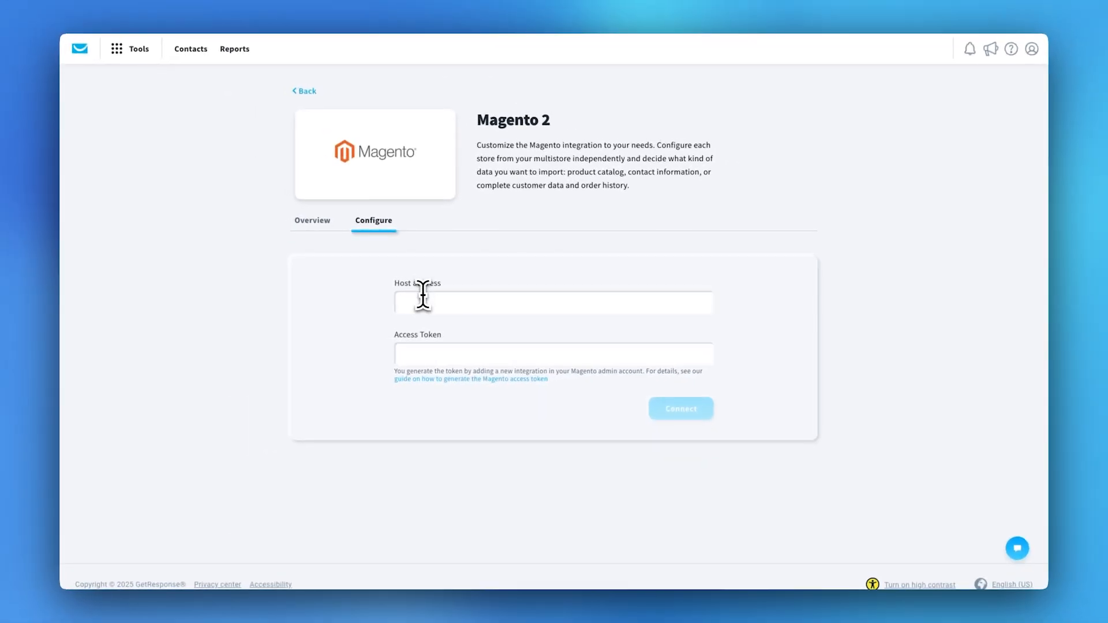
Enter the store's host address and paste the access token into the Magento 2 connection settings
left_click(423, 302)
key("ctrl+v")
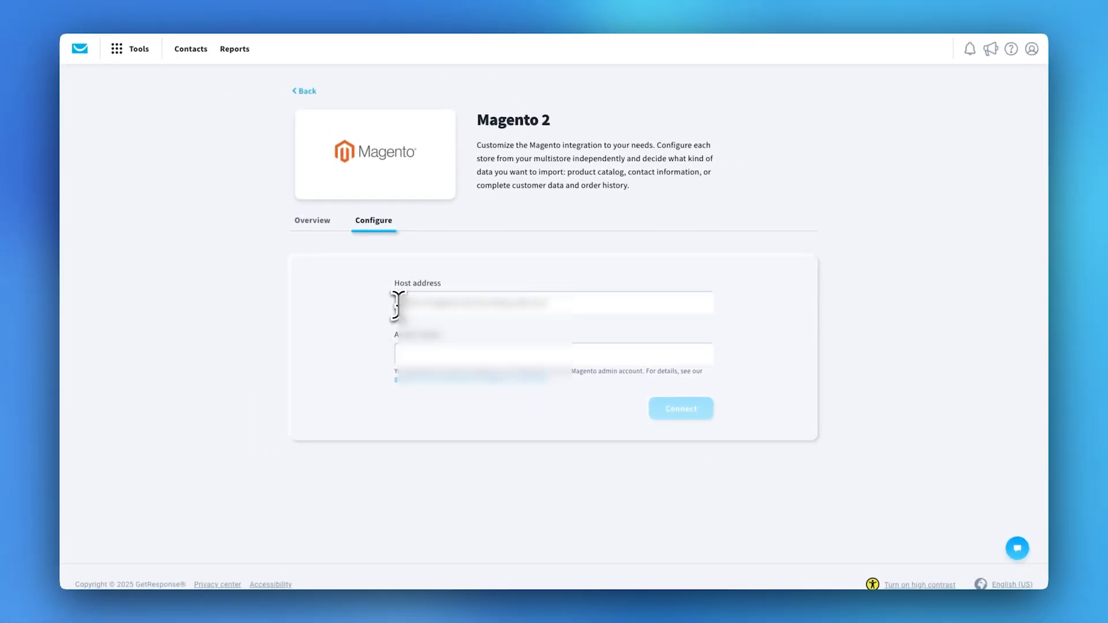
left_click(417, 300)
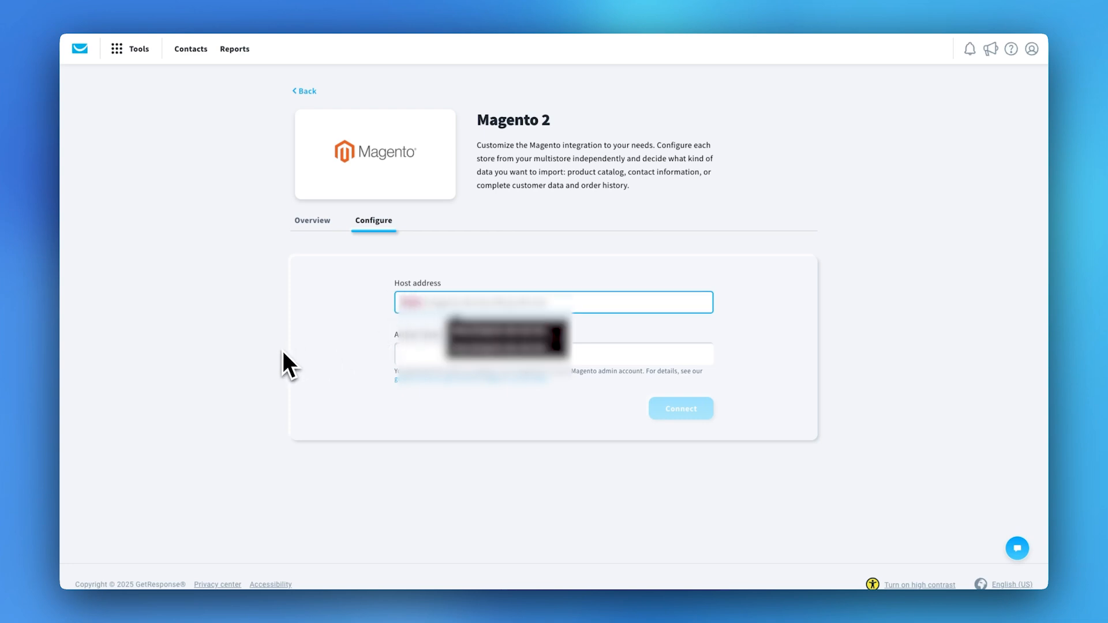
left_click(368, 313)
left_click(557, 301)
left_click(364, 332)
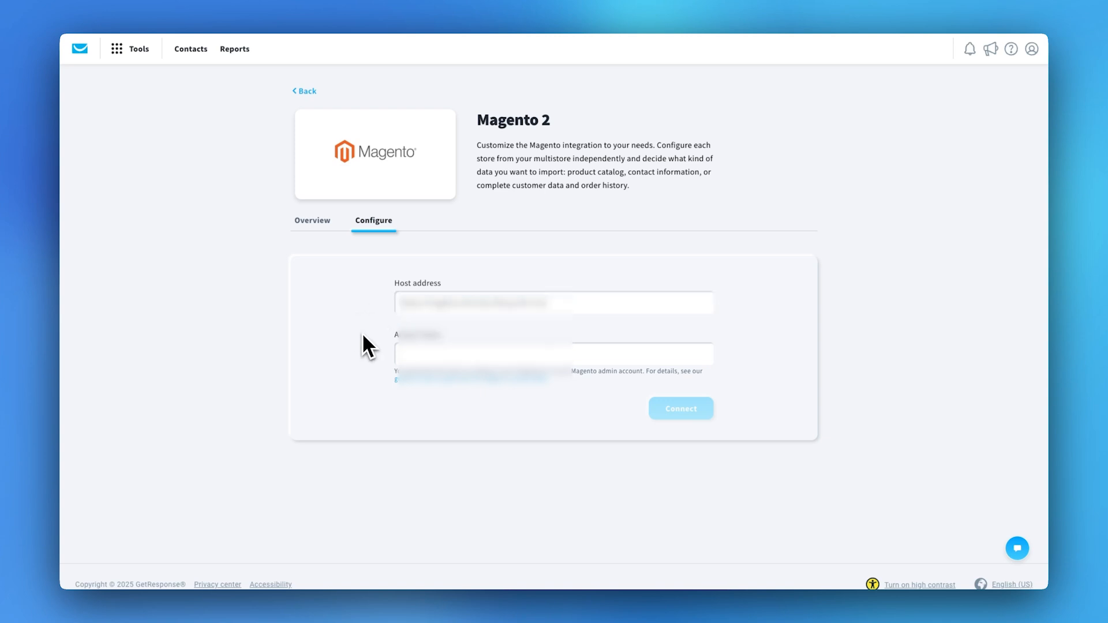
left_click(456, 353)
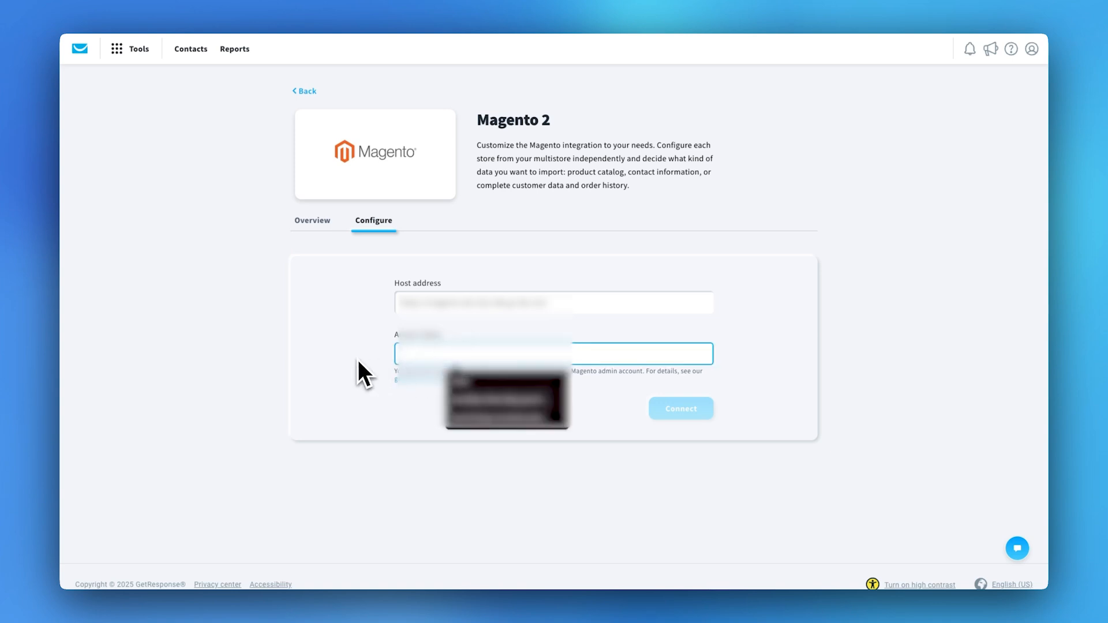
key("ctrl+v")
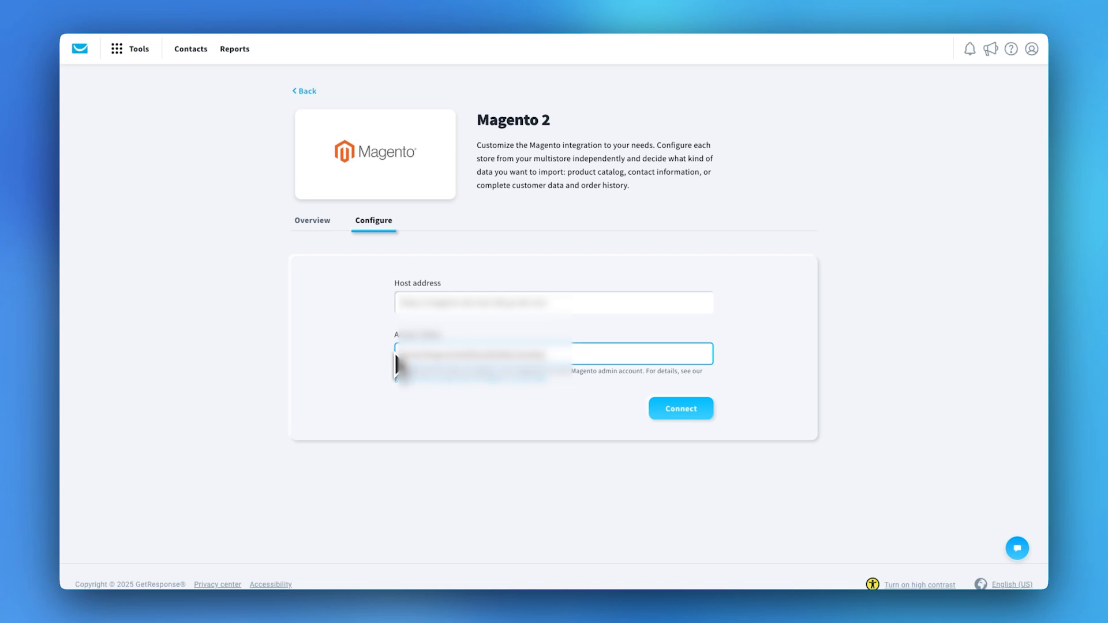
Connect the Magento 2 store with the entered credentials and start setting up imports for the first listed store
left_click(672, 417)
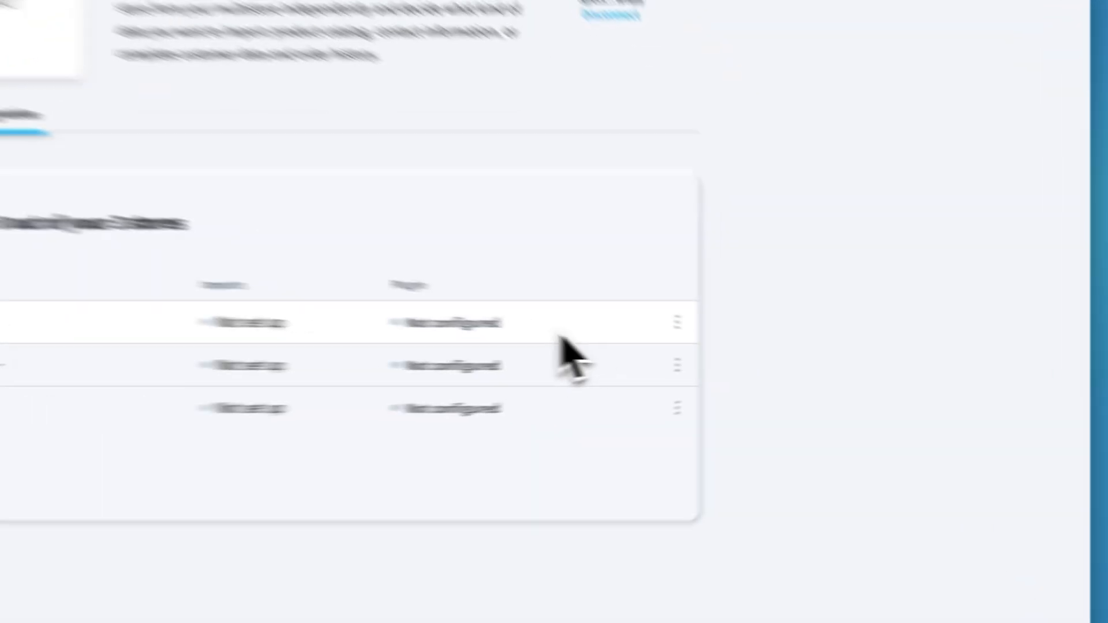
left_click(677, 322)
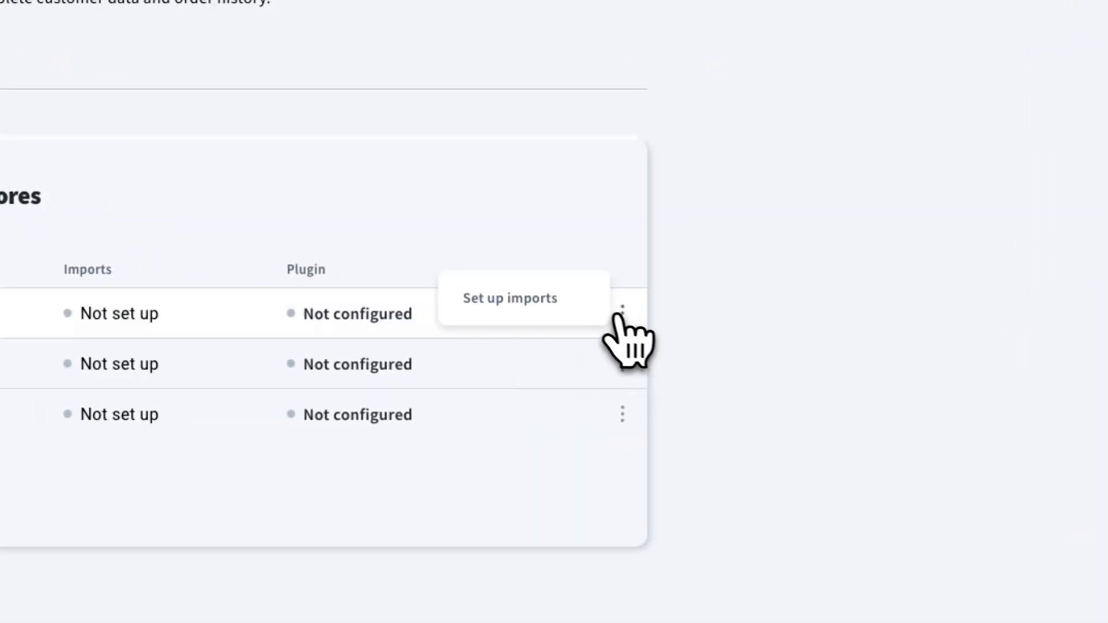
left_click(568, 301)
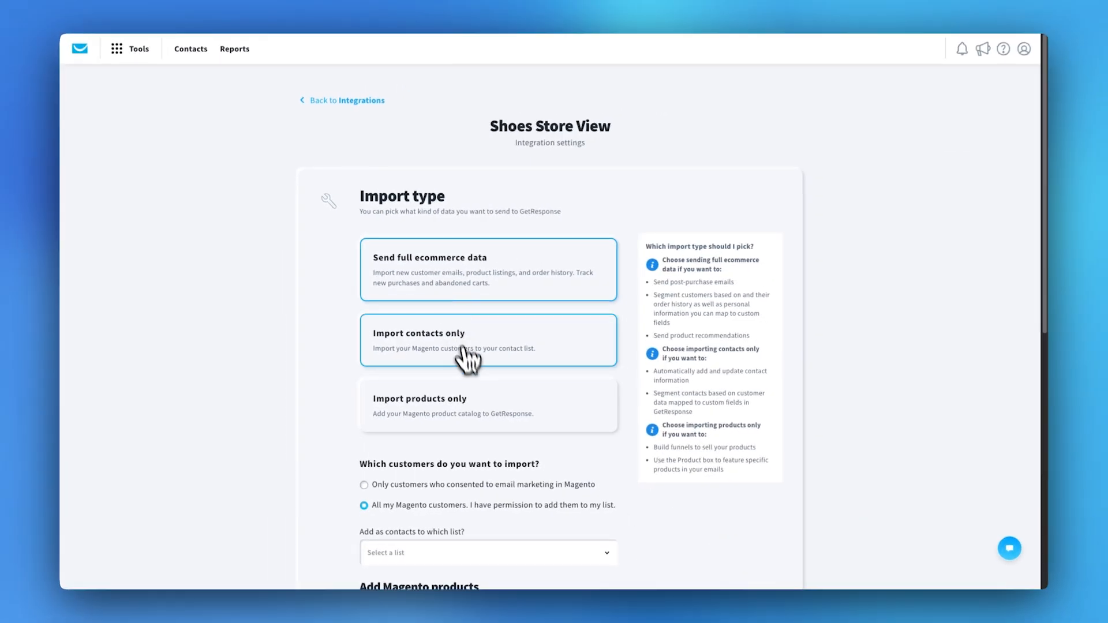
Import only customers who consented to email marketing in Magento and add them to the available contact list
scroll(600, 496, "down", 1)
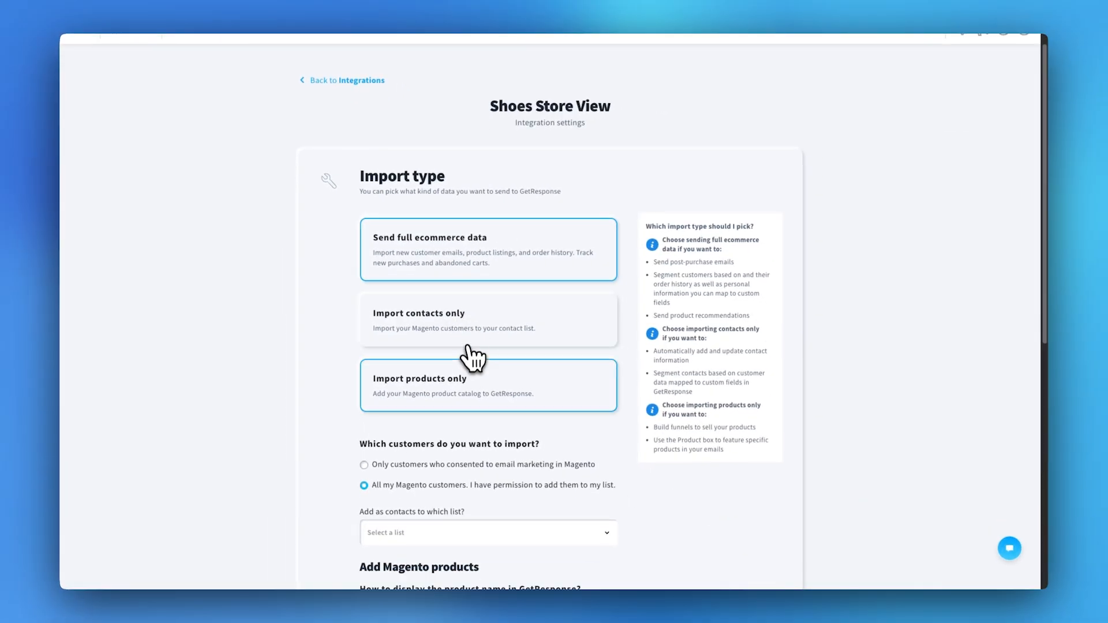
scroll(471, 360, "down", 2)
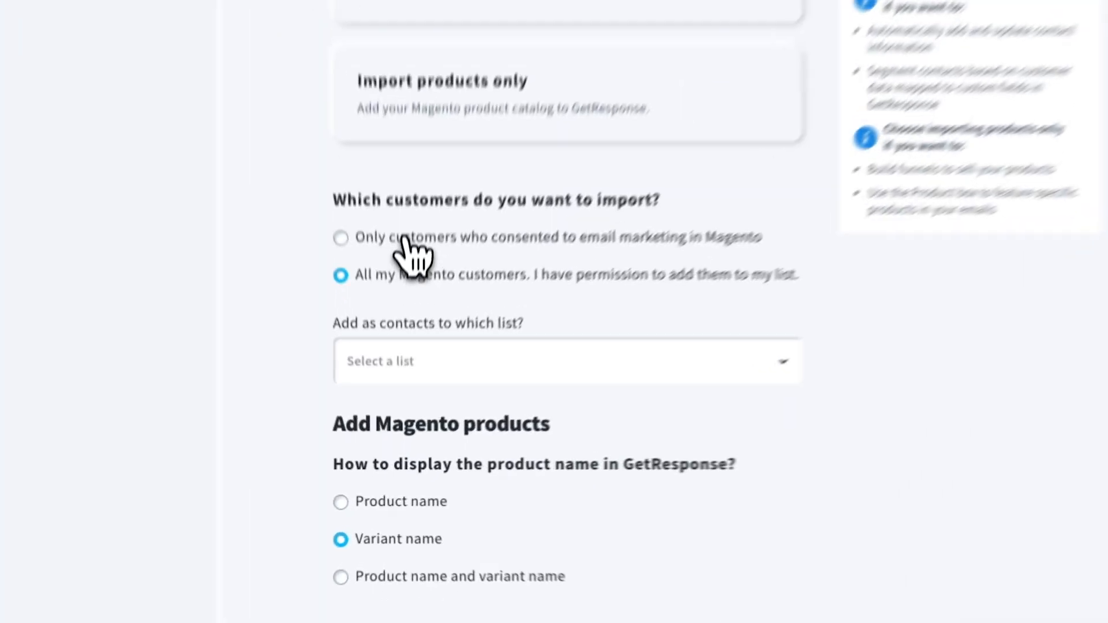
left_click(399, 356)
left_click(406, 344)
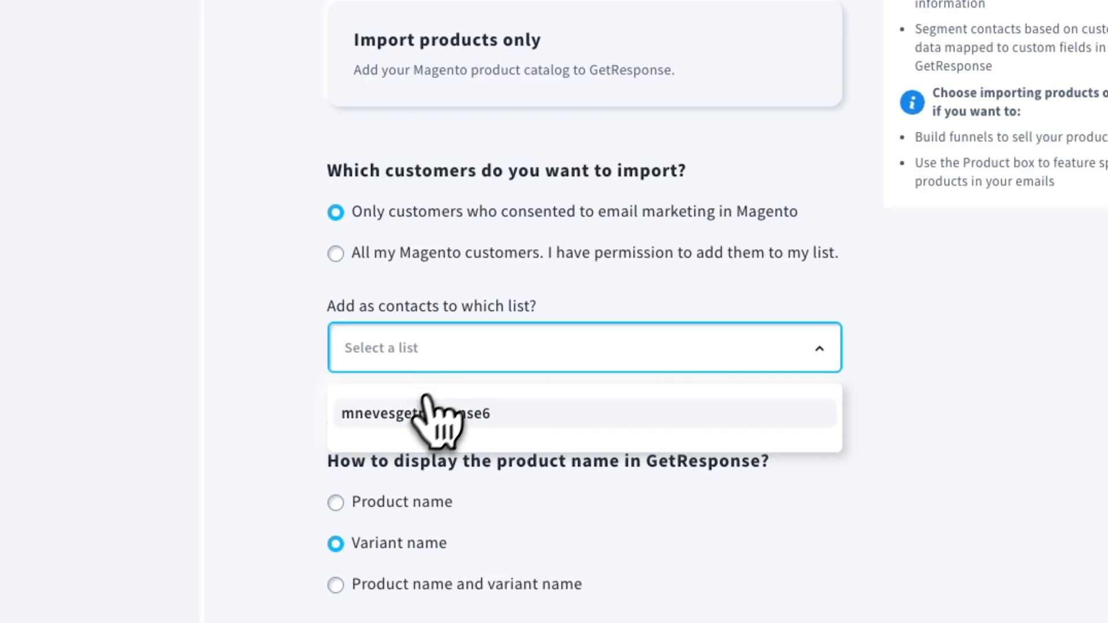
left_click(398, 414)
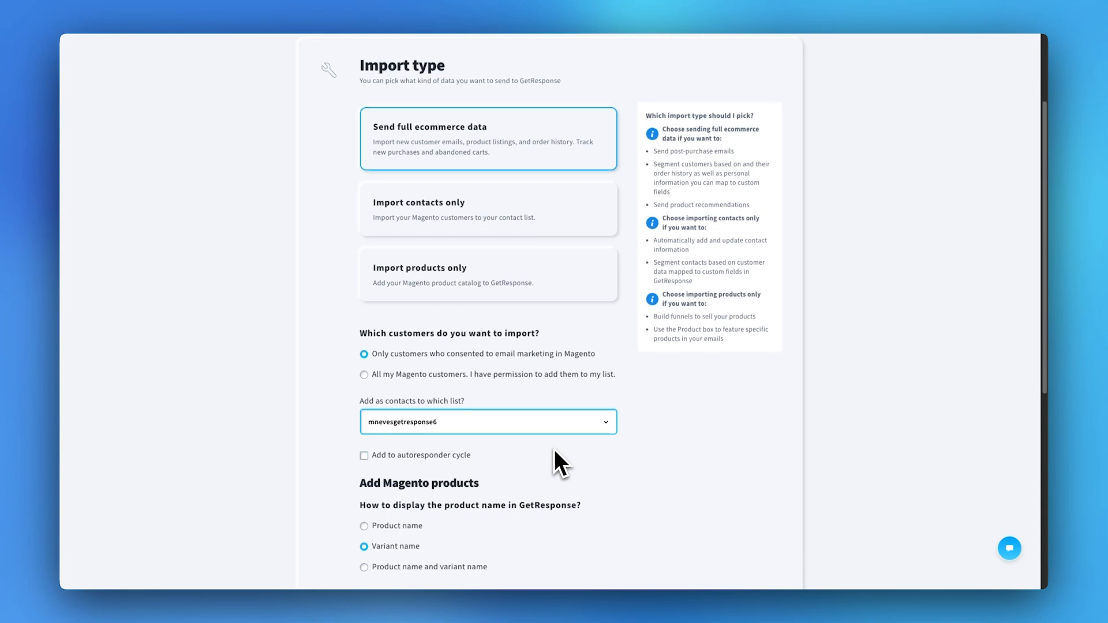
Set the Magento products to display in GetResponse with Product name and variant name
scroll(555, 451, "down", 3)
scroll(555, 450, "down", 2)
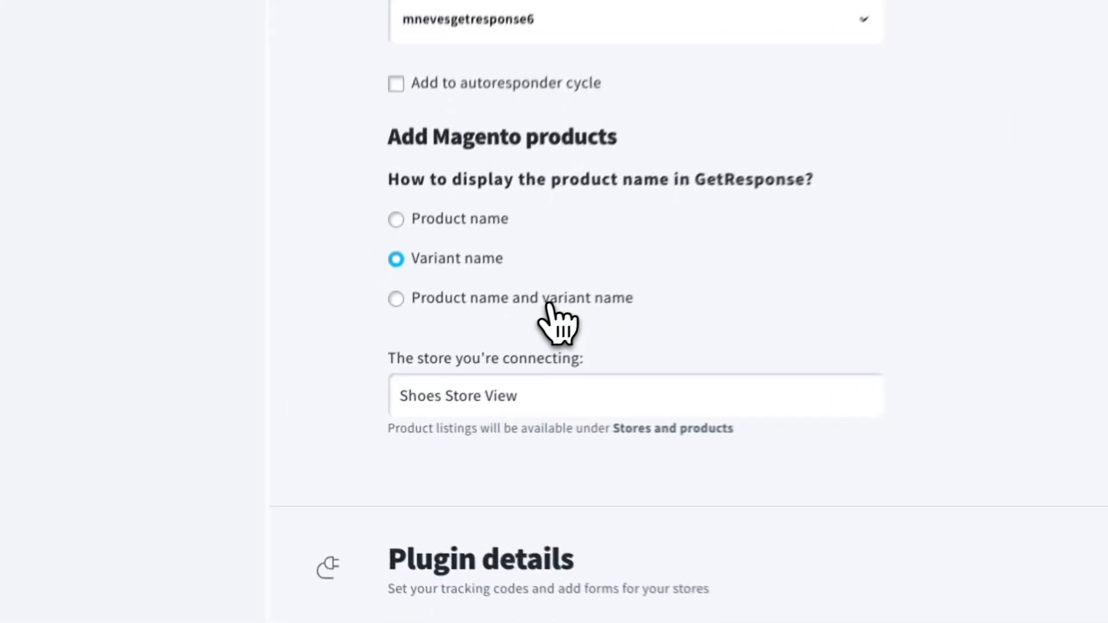
left_click(443, 382)
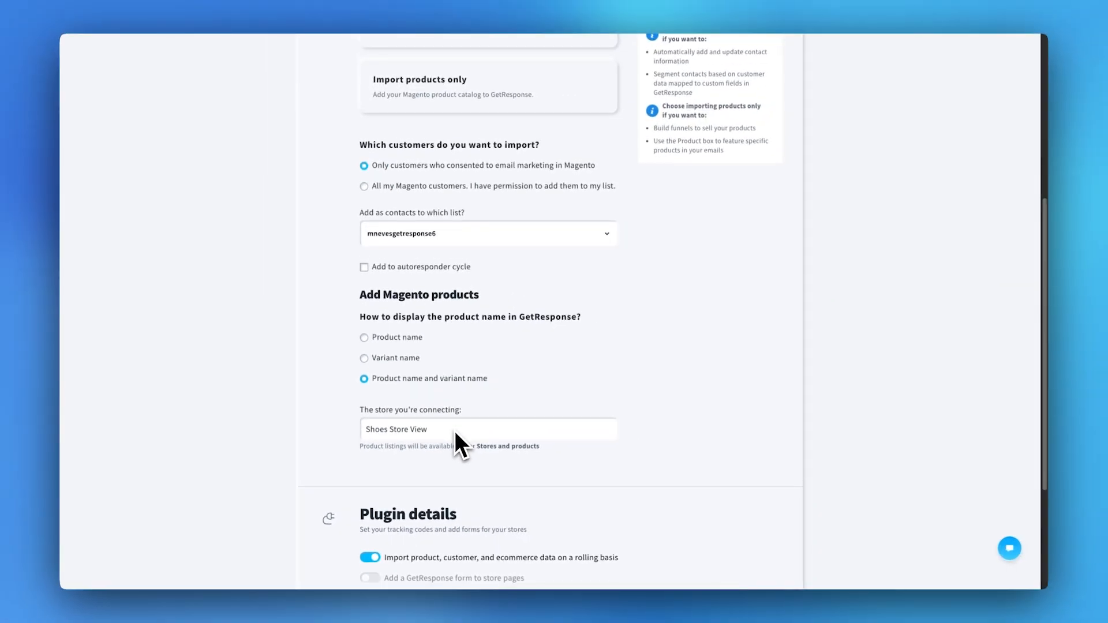
In the plugin details, keep rolling import of product, customer, and ecommerce data on and enable GetResponse Web Connect
scroll(455, 431, "down", 3)
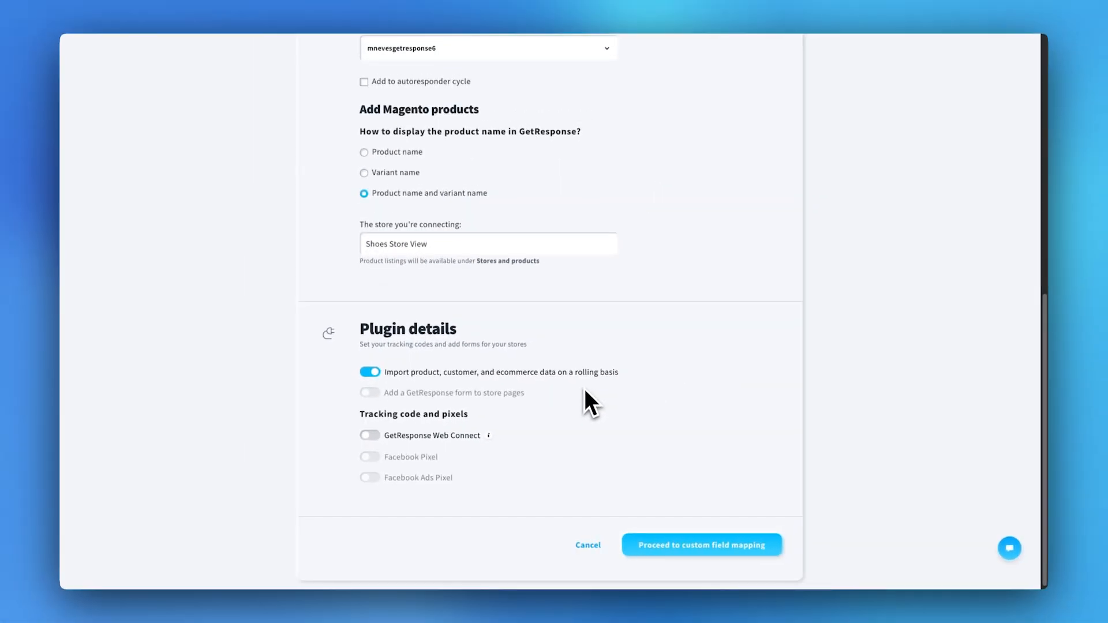
left_click(367, 373)
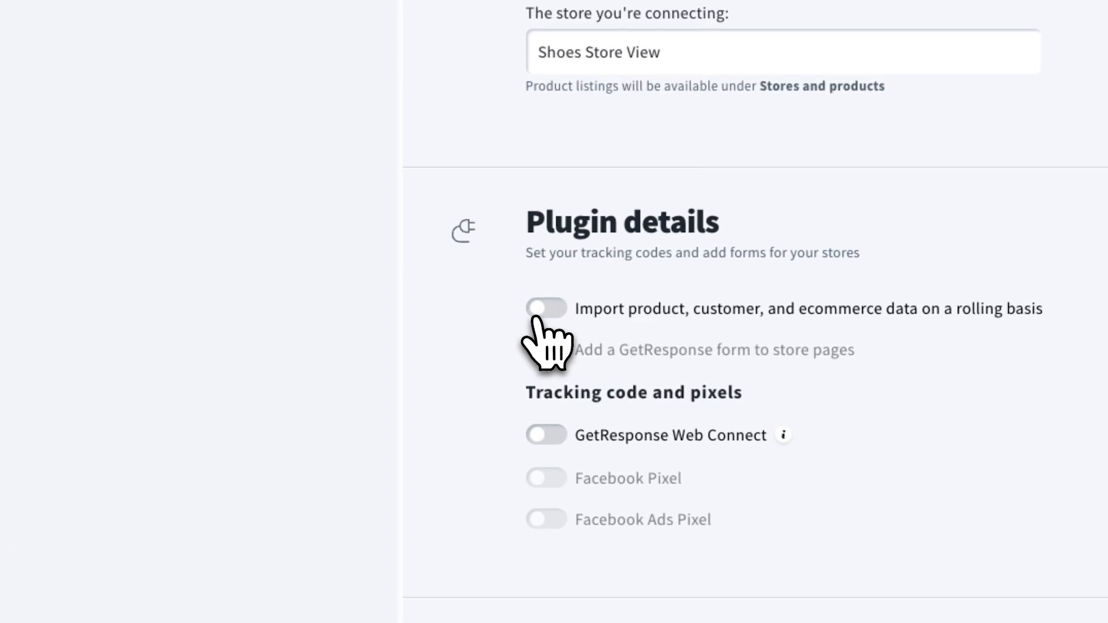
left_click(539, 311)
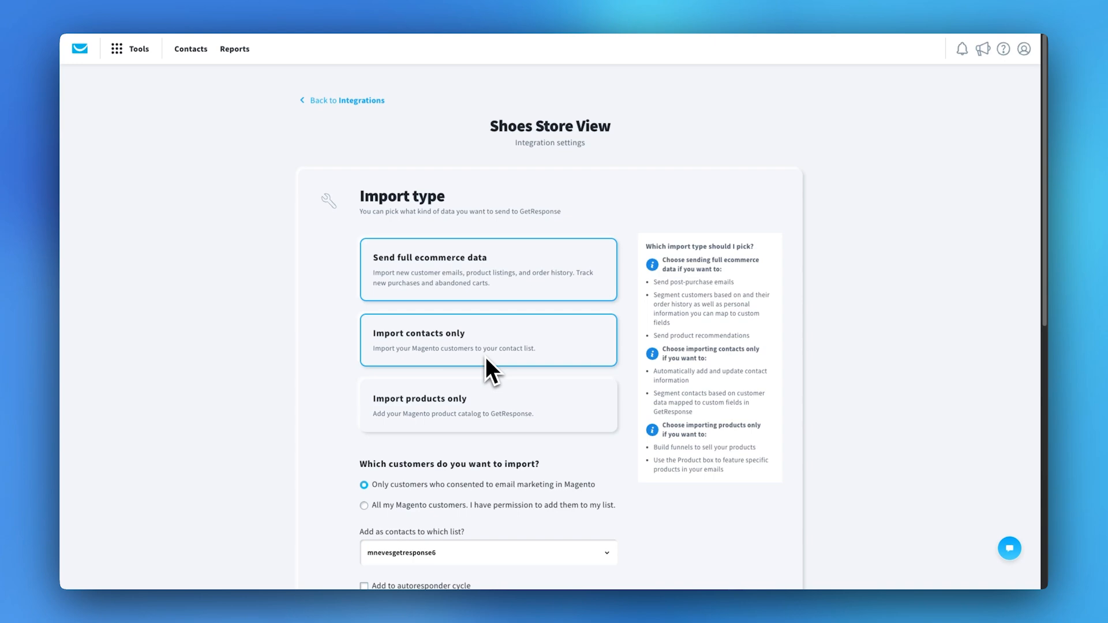
scroll(486, 359, "down", 15)
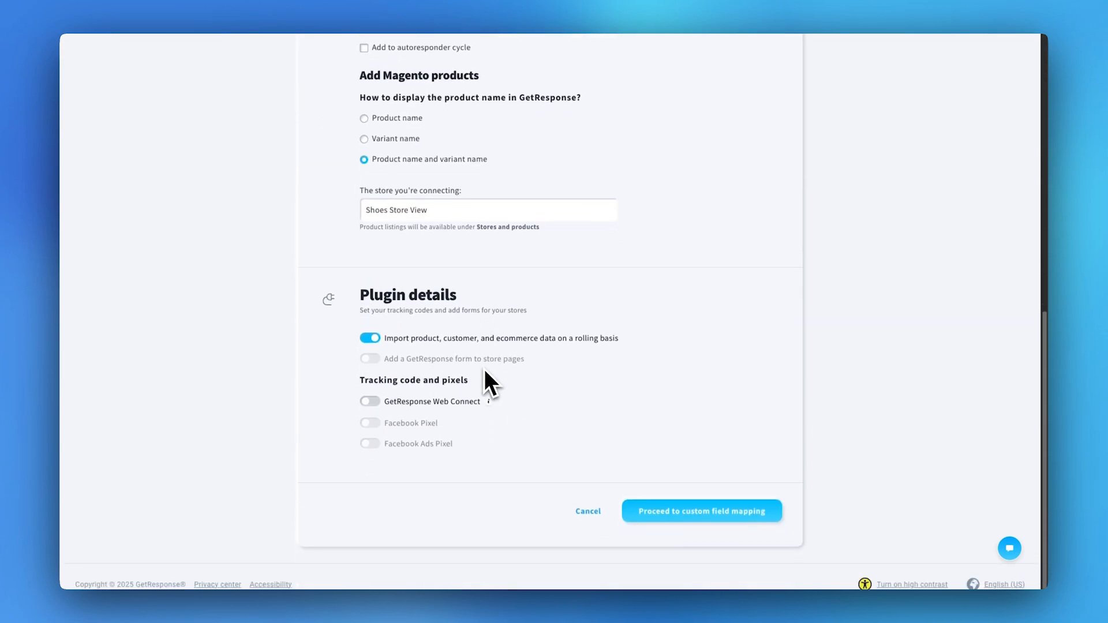
left_click(370, 401)
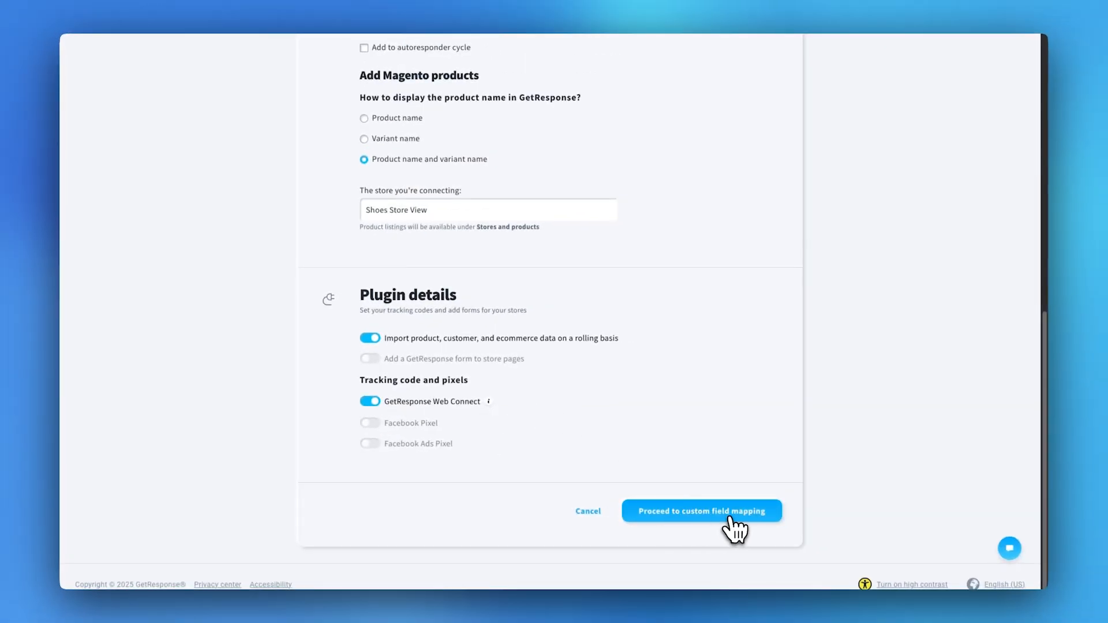
Proceed to custom field mapping and match the gender integration field to the gender custom field
left_click(730, 518)
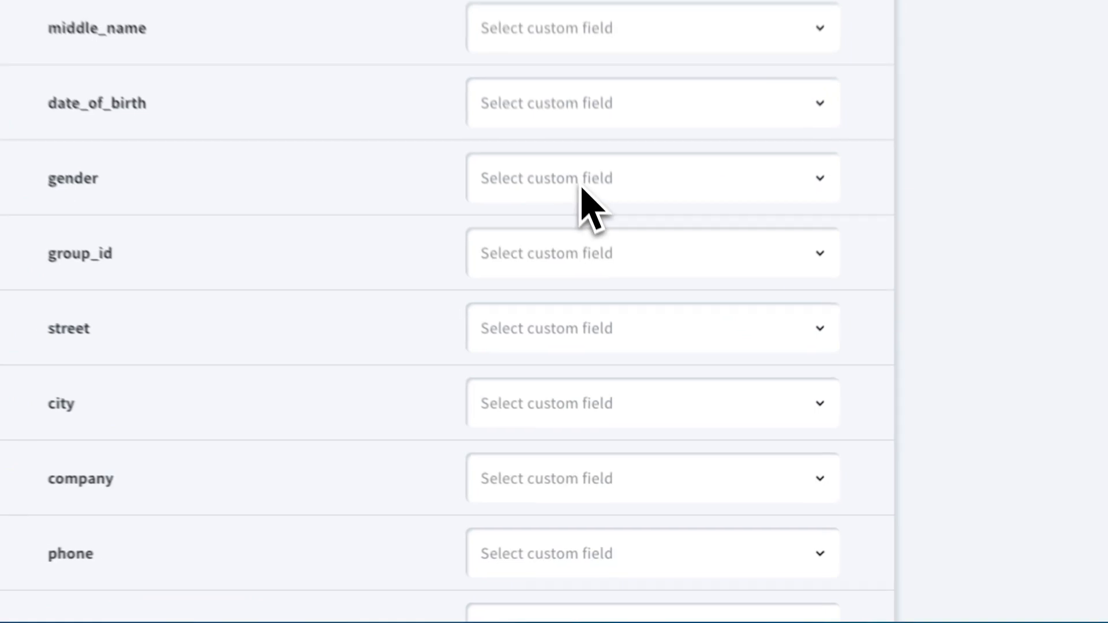
left_click(658, 365)
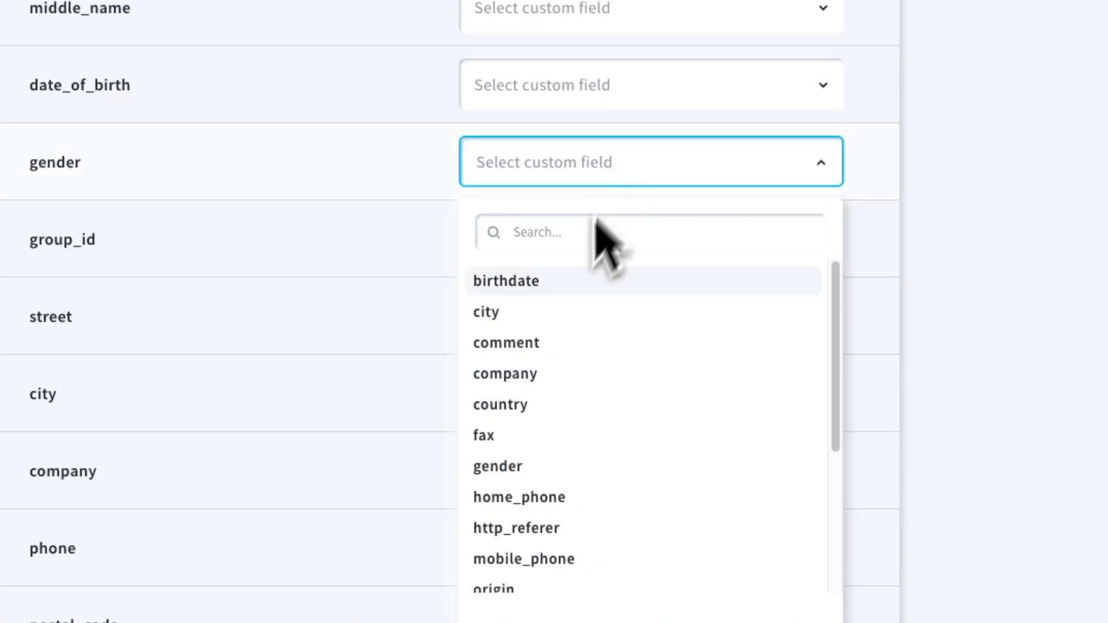
left_click(501, 466)
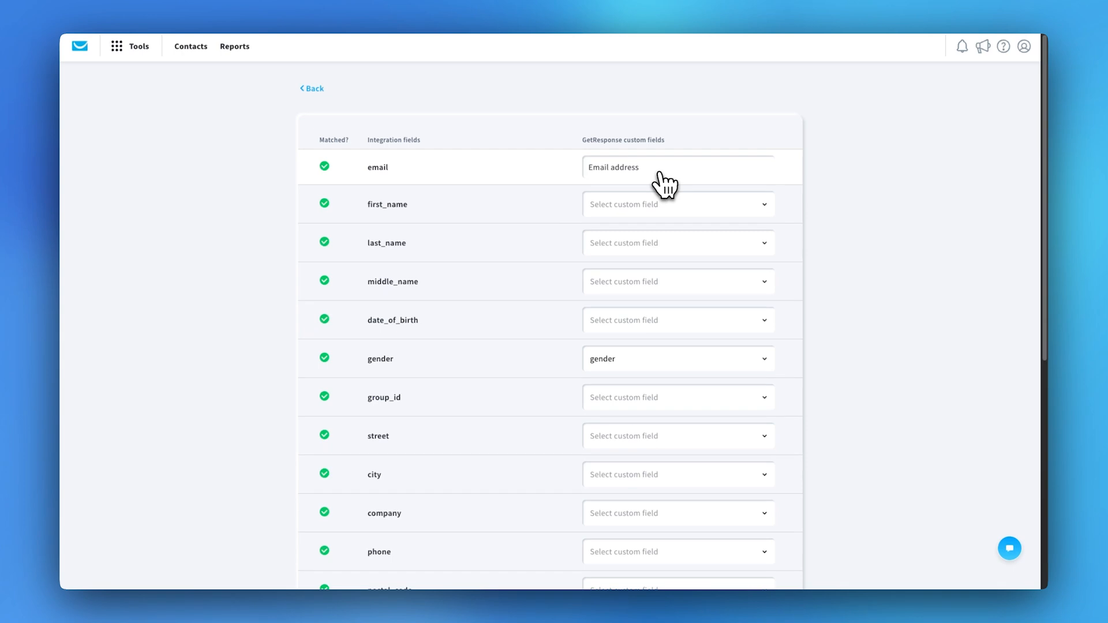
Choose to skip importing unmatched fields, then start the import and dismiss its notice
scroll(663, 168, "down", 7)
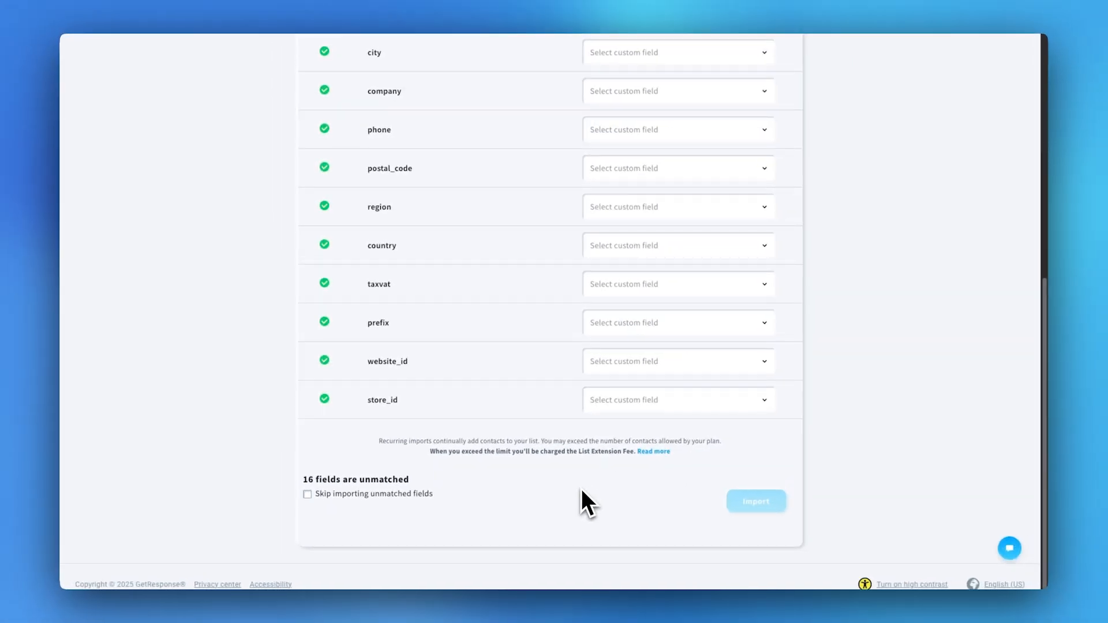
left_click(307, 494)
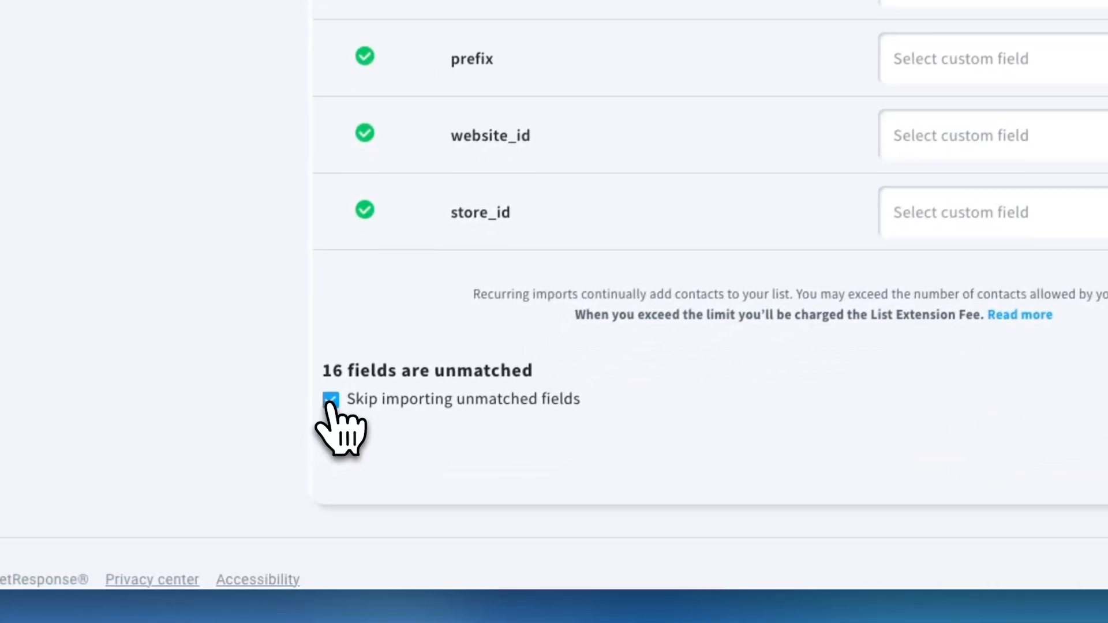
left_click(981, 410)
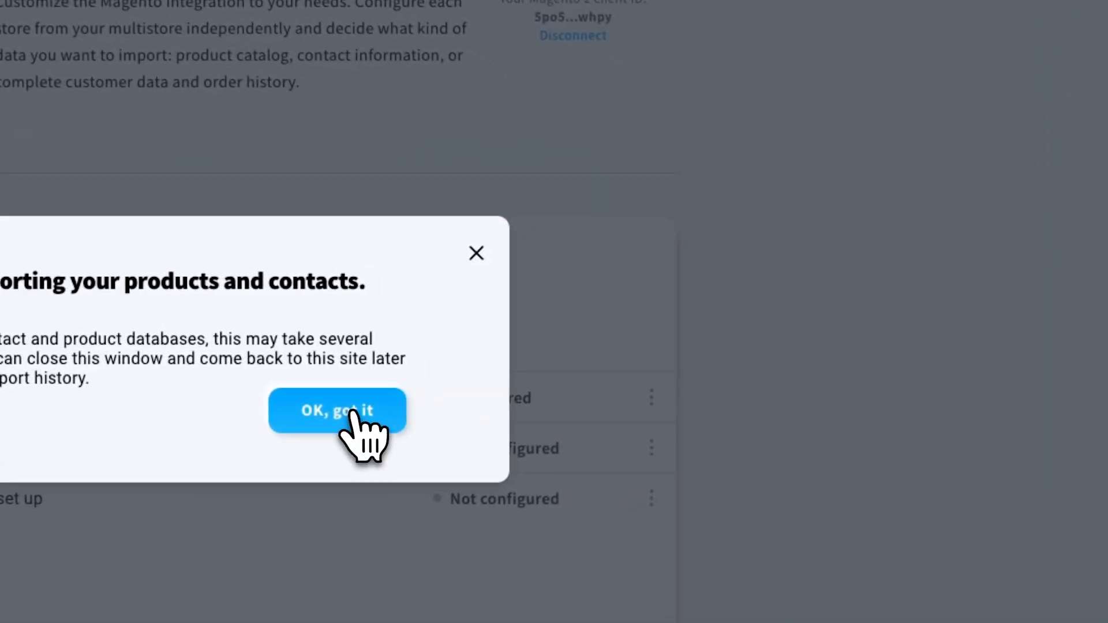
left_click(352, 415)
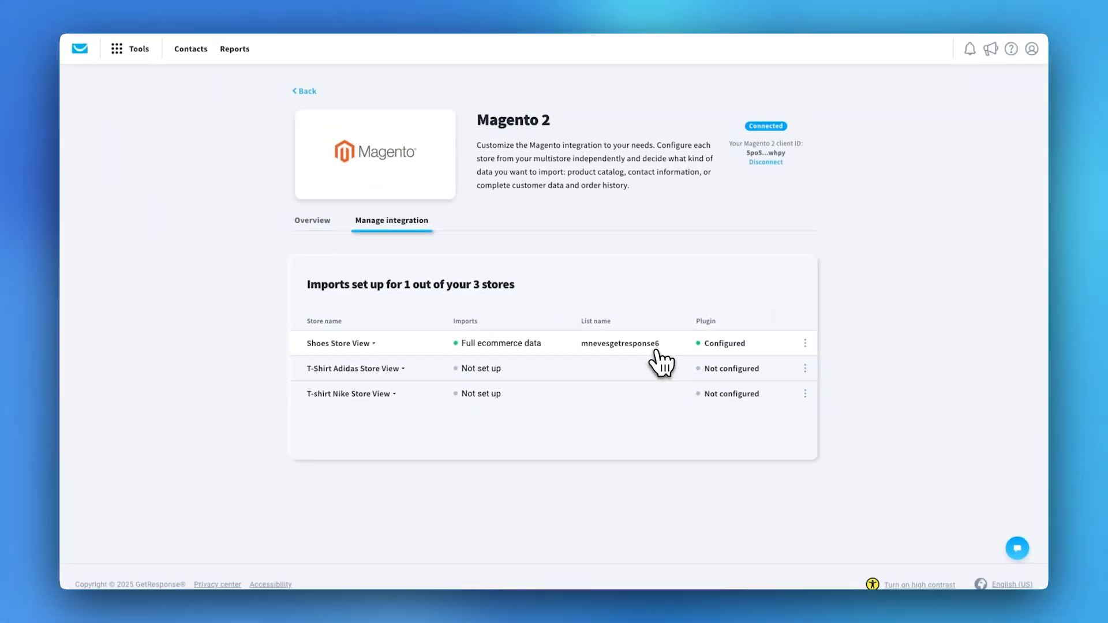
Open Shoes Store View in the ecommerce tools and review its imported product list
left_click(131, 49)
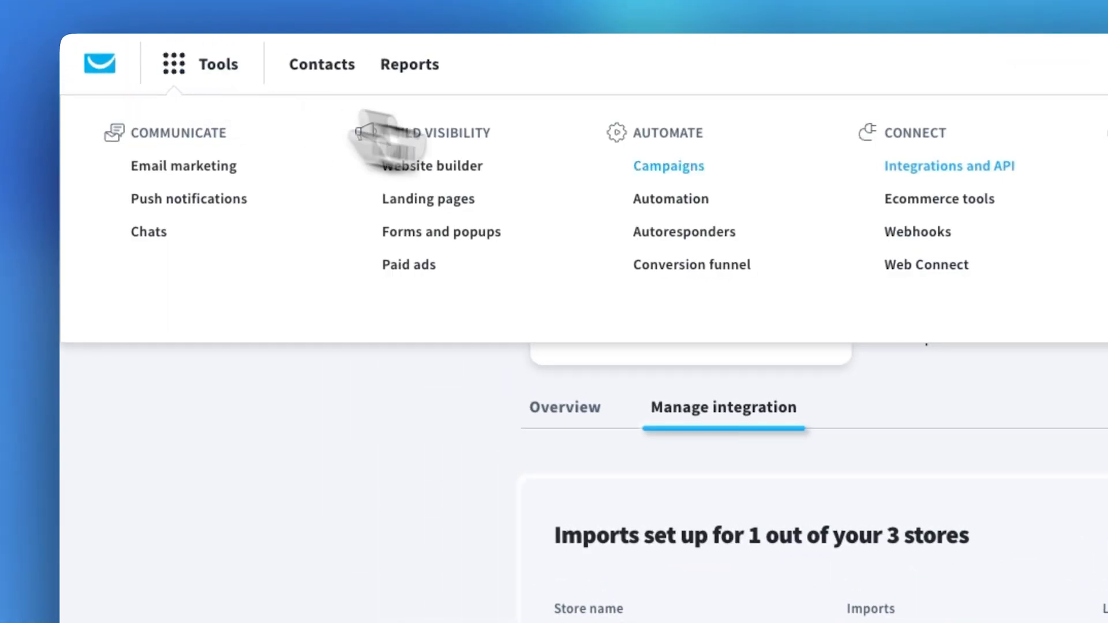
left_click(912, 199)
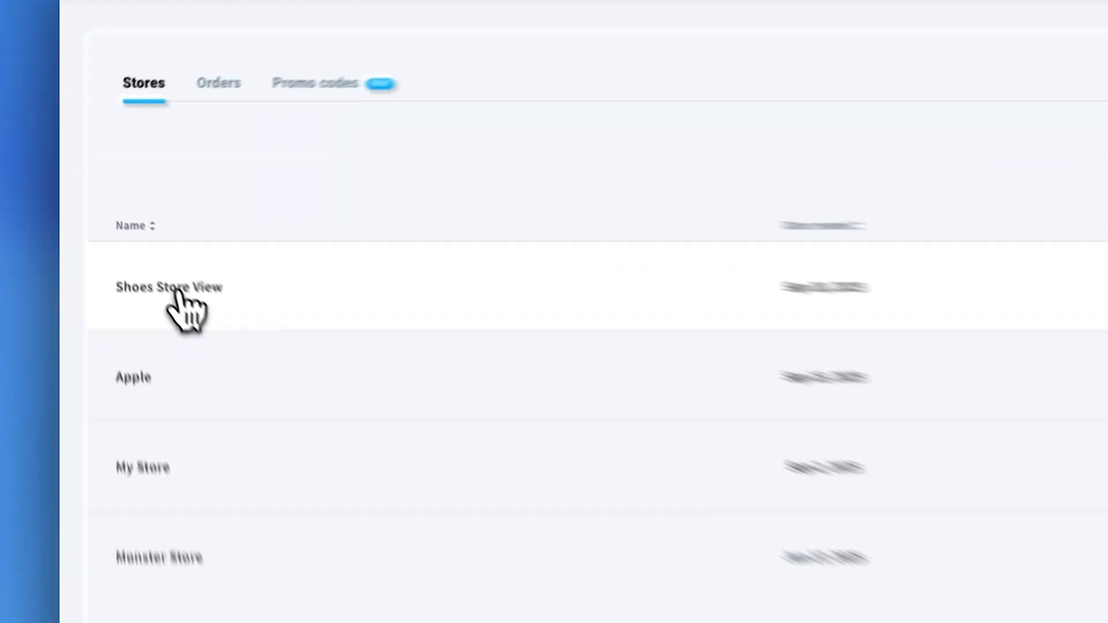
left_click(176, 292)
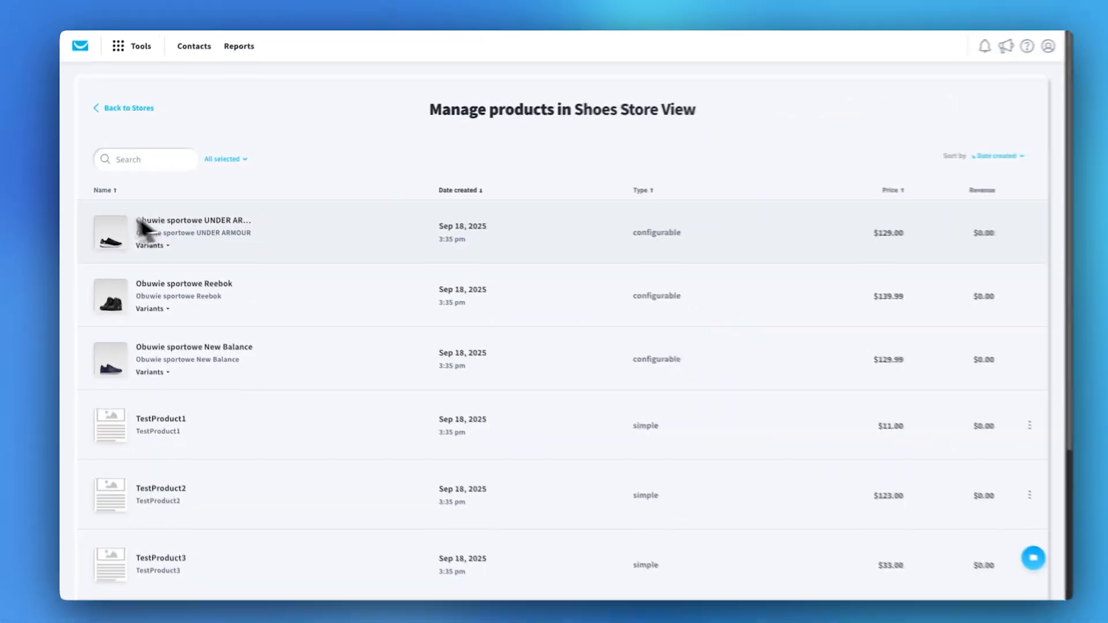
scroll(121, 346, "down", 4)
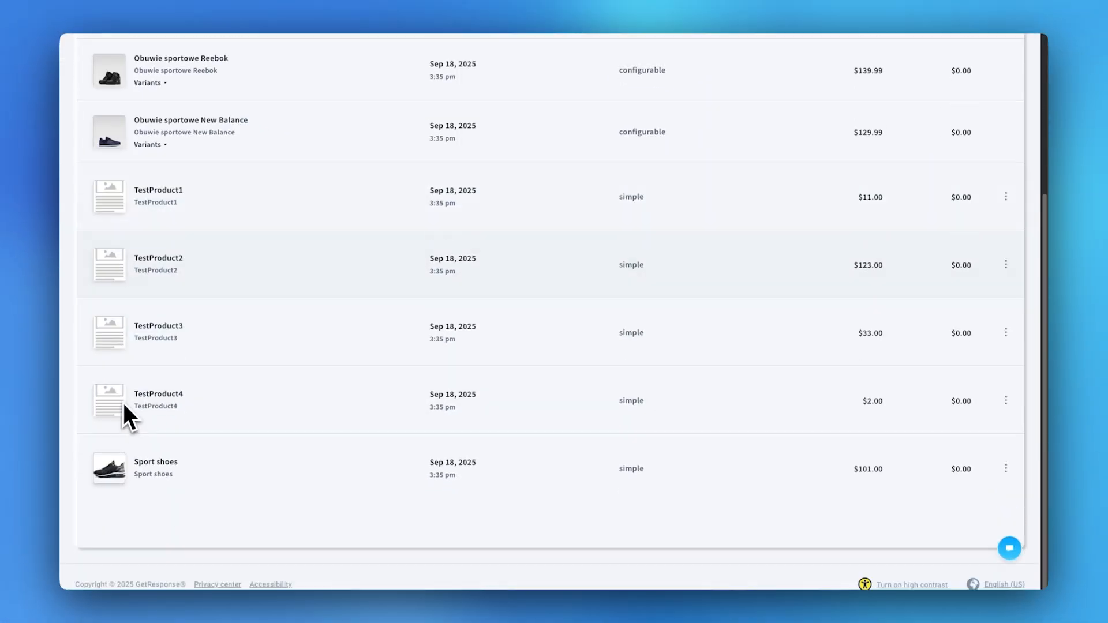
scroll(116, 477, "up", 4)
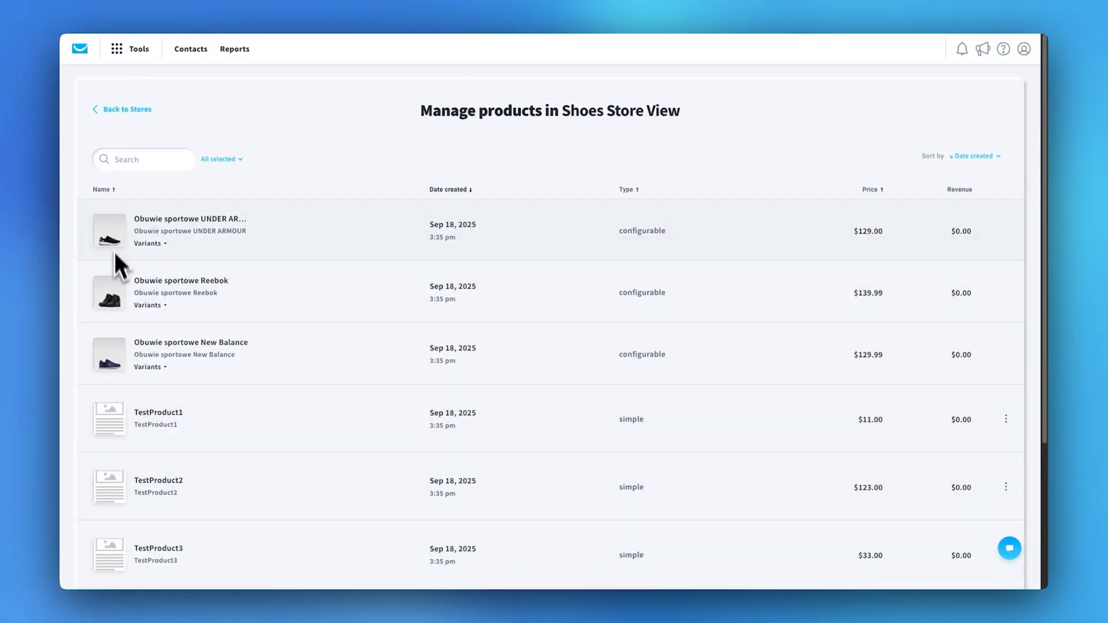